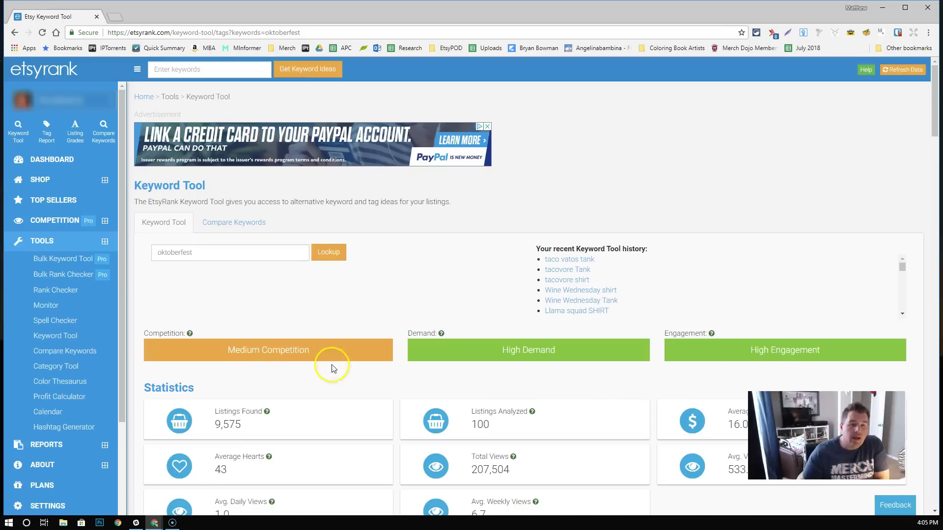
# Step: Scroll the oktoberfest results down to the statistics (207,504 total views, 533.0 average) and related-tag cloud
pyautogui.click(191, 69)
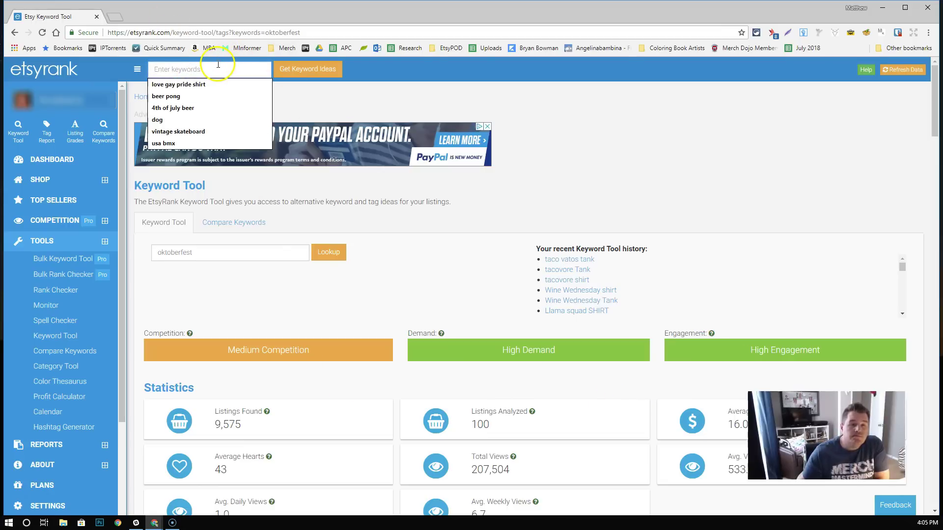
pyautogui.click(586, 111)
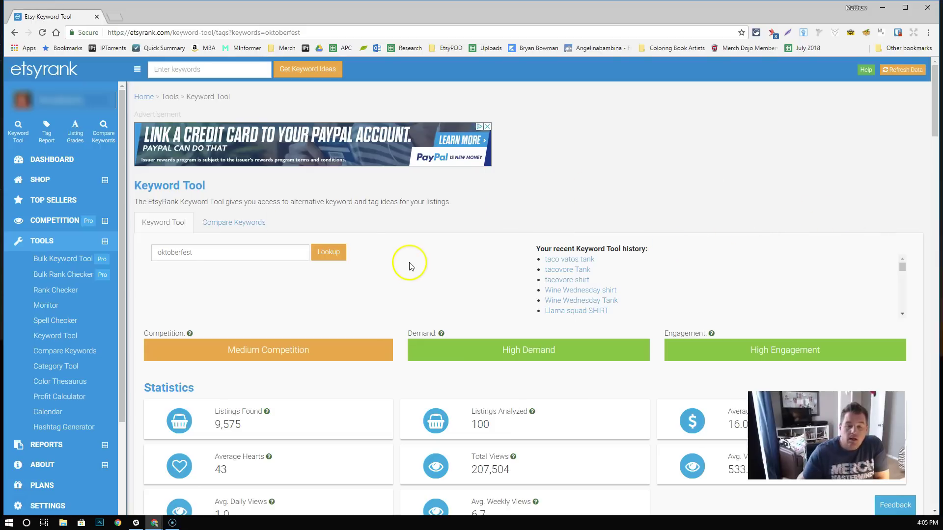
pyautogui.scroll(-1, 407, 264)
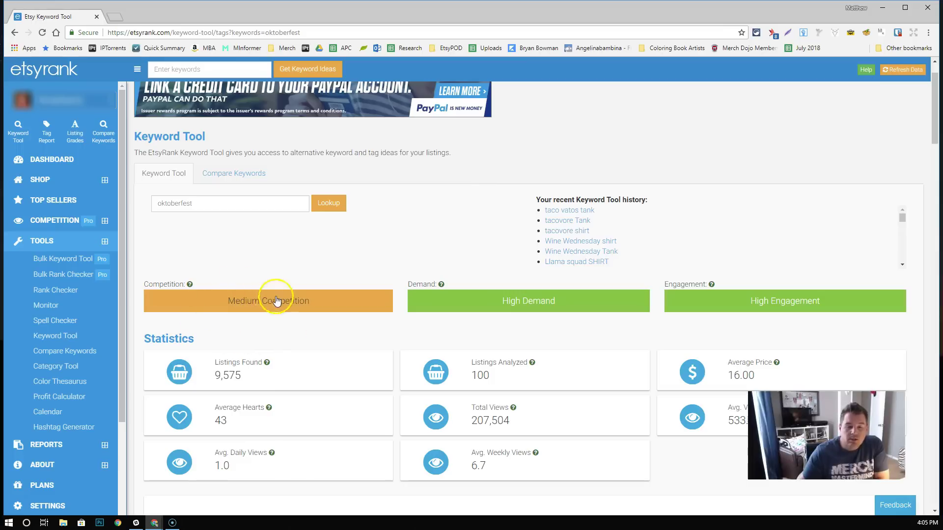
pyautogui.moveTo(190, 285)
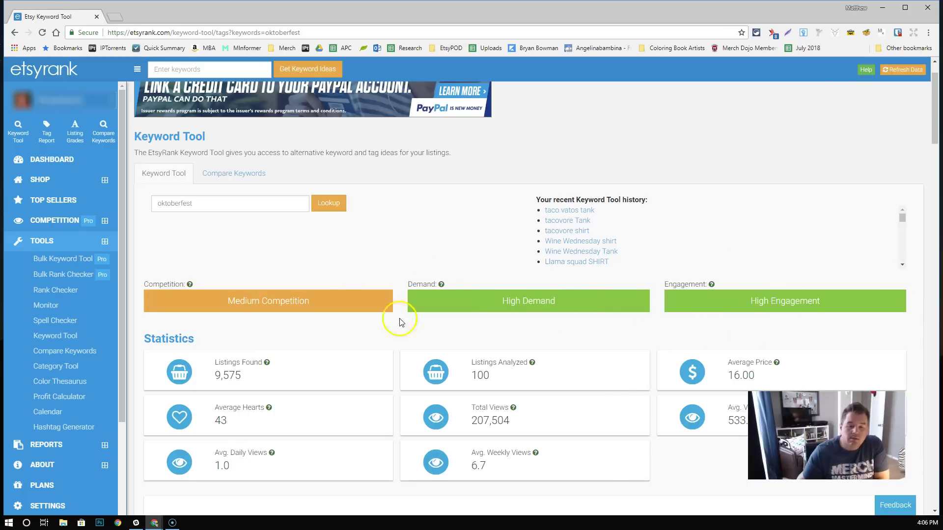
pyautogui.scroll(-3, 336, 305)
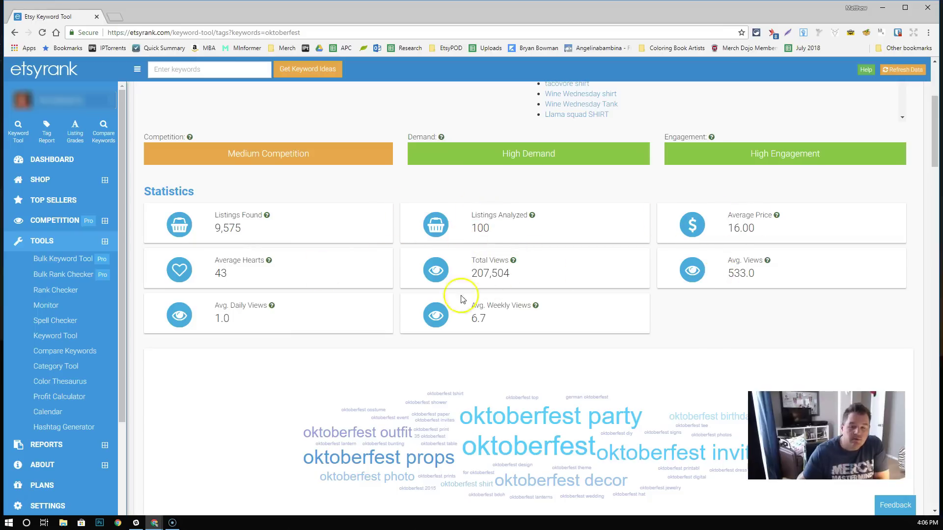
pyautogui.scroll(-3, 314, 312)
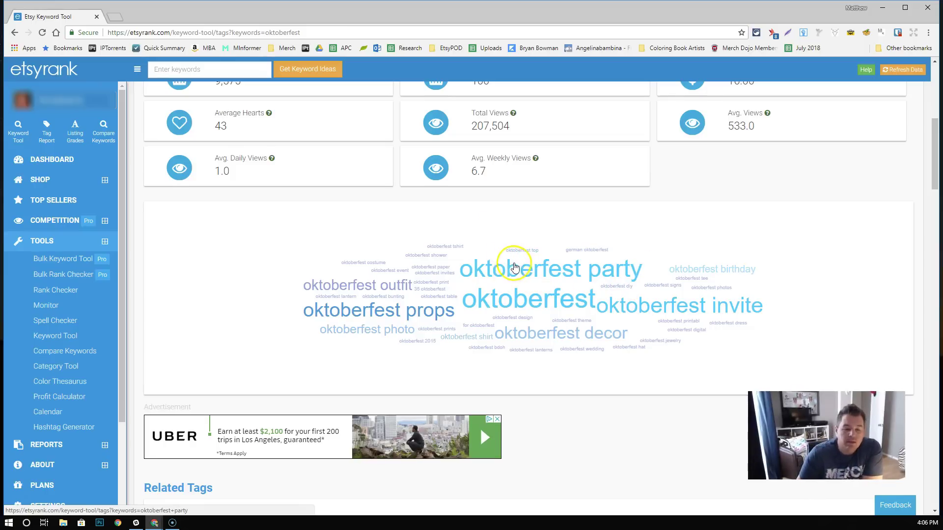
# Step: Scroll past the oktoberfest Related Tags to the price-range chart peaking at 8 listings around $6
pyautogui.scroll(-8, 538, 257)
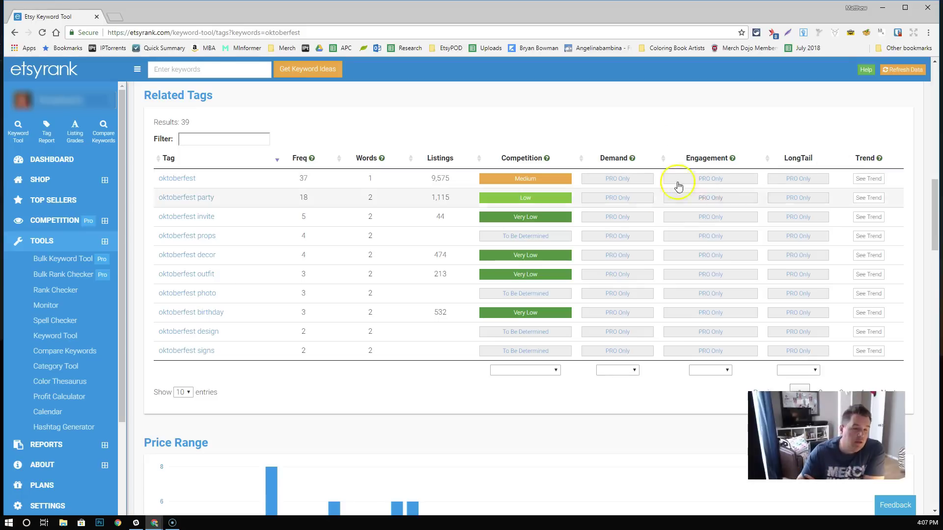
pyautogui.scroll(-1, 324, 242)
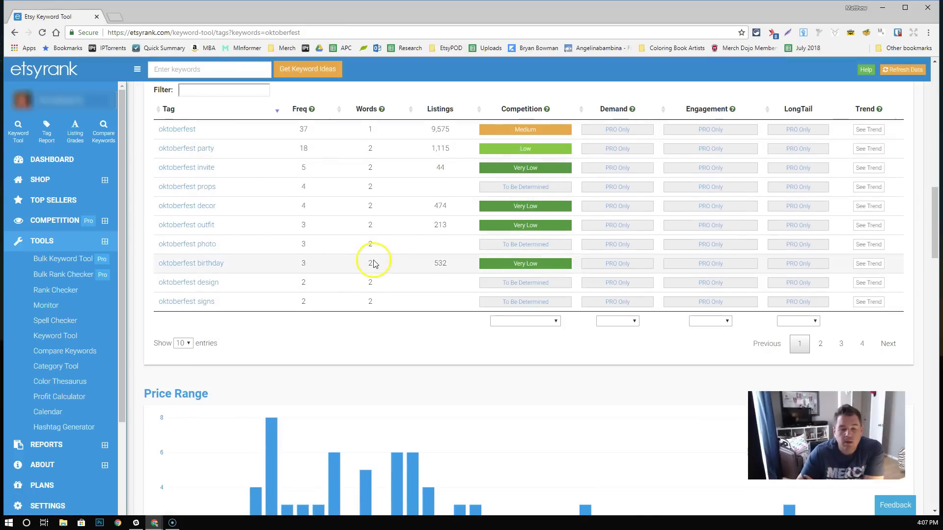
pyautogui.scroll(-5, 371, 262)
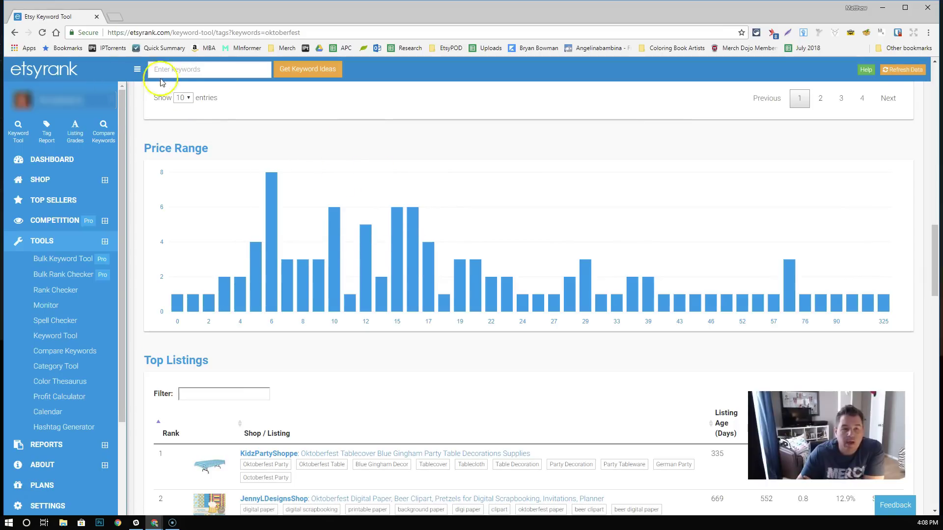
# Step: Run a new keyword search for 'oktoberfest shirt'
pyautogui.click(207, 72)
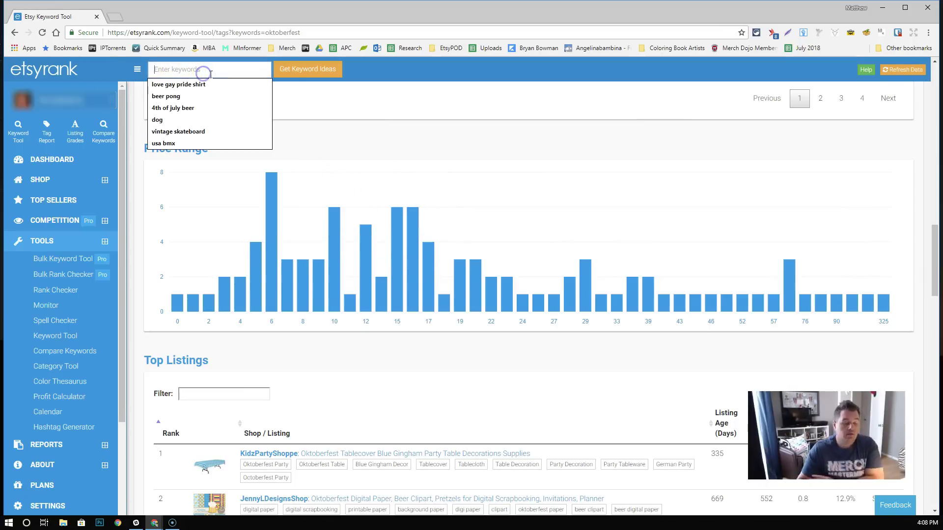
pyautogui.write('oktob')
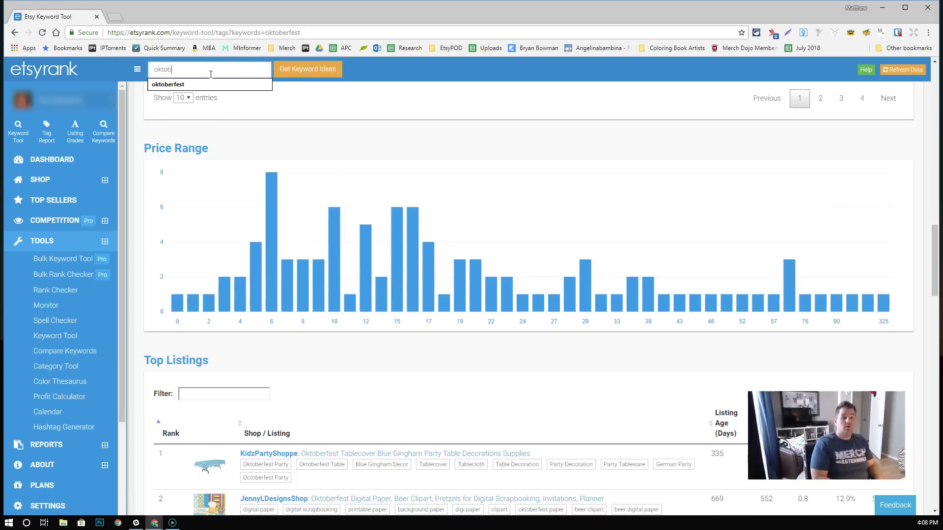
pyautogui.write('erfest shirt')
pyautogui.press('Return')
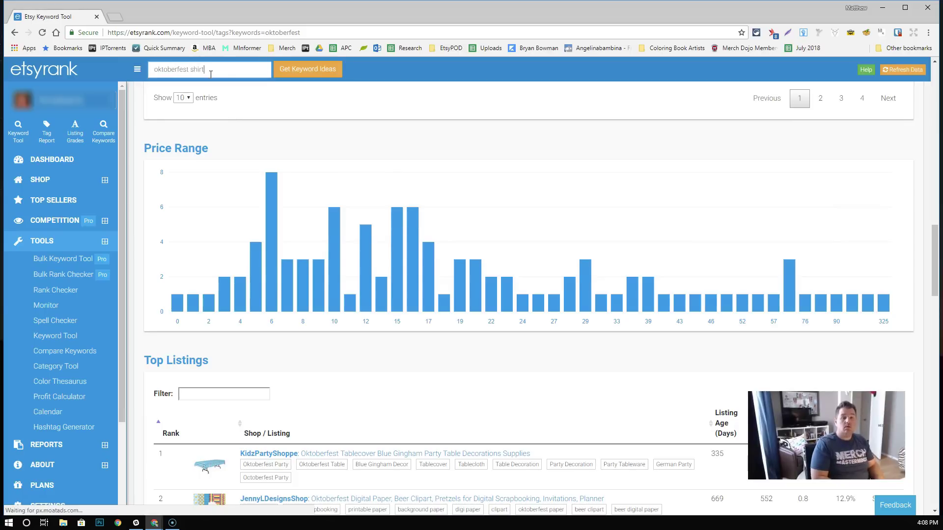
pyautogui.click(220, 136)
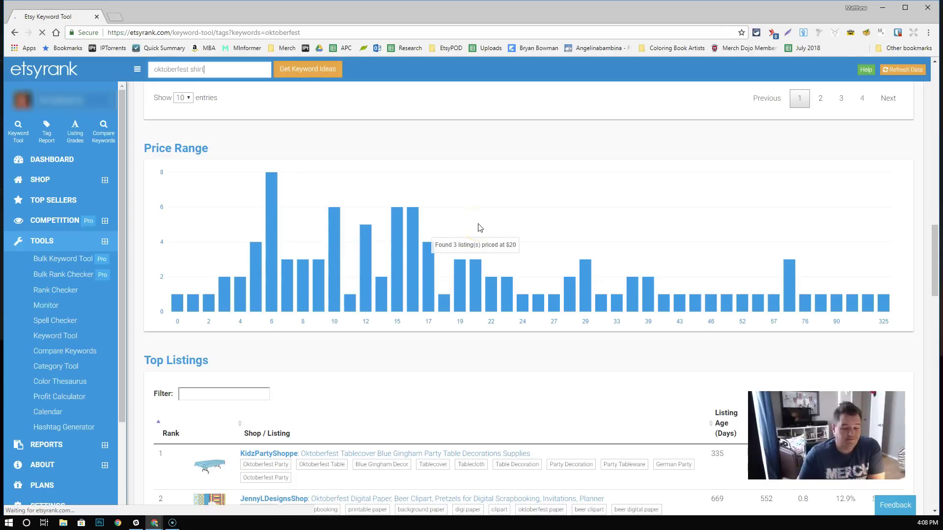
pyautogui.click(438, 222)
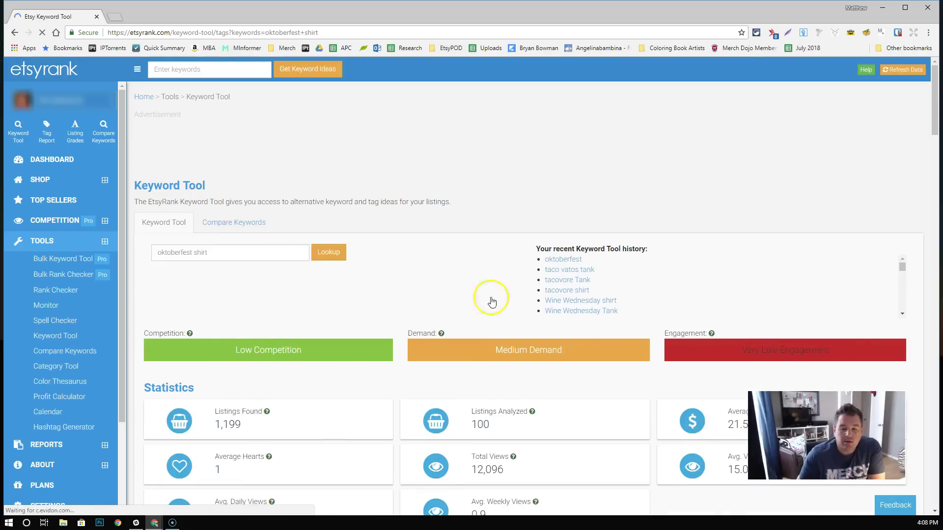
# Step: Scroll through the oktoberfest shirt results: 1,199 listings, $21.50 average price, and the word cloud
pyautogui.scroll(-1, 479, 348)
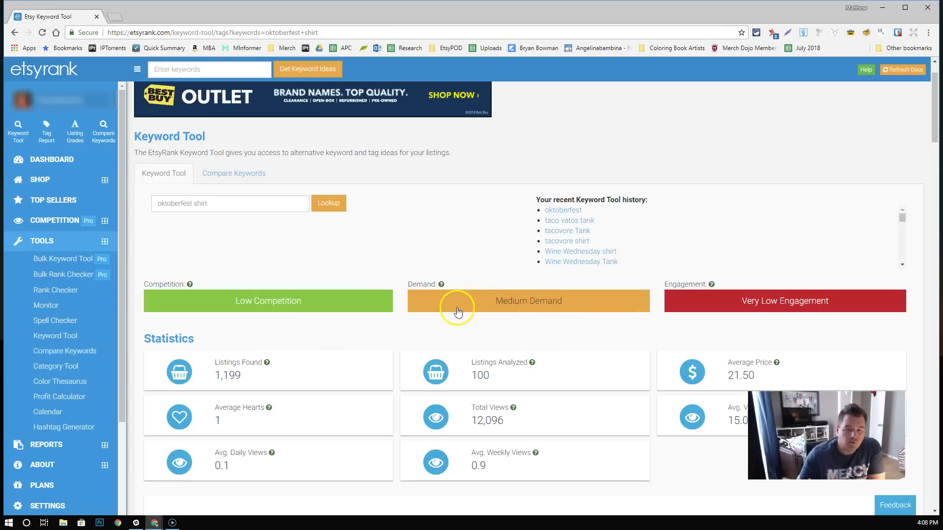
pyautogui.scroll(-1, 515, 308)
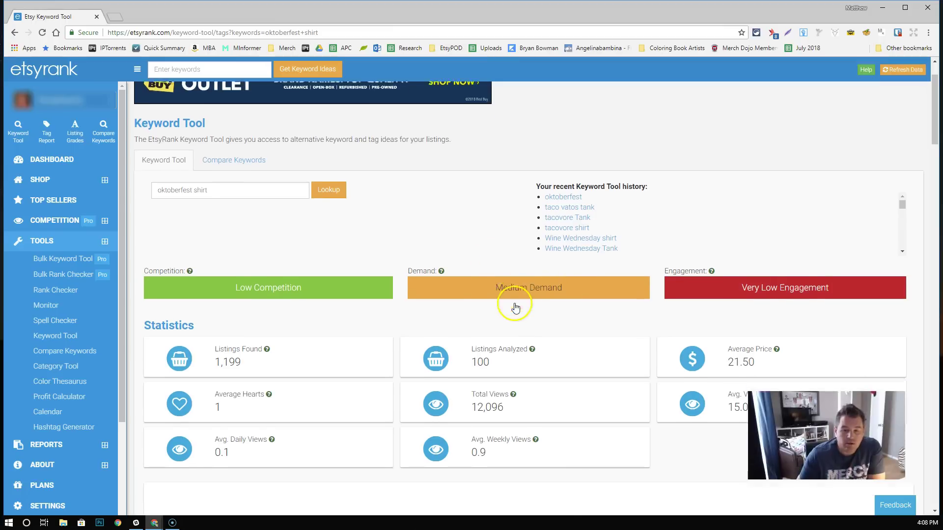
pyautogui.scroll(-1, 515, 308)
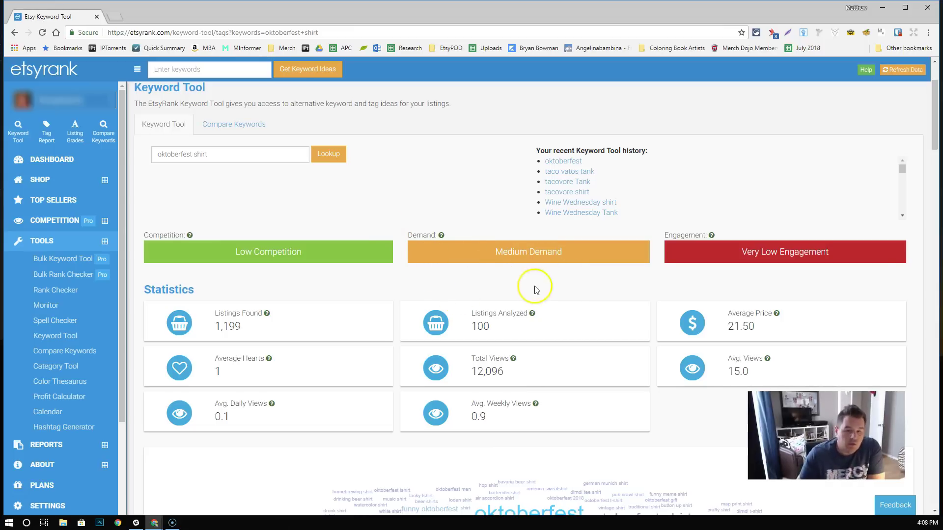
pyautogui.scroll(-3, 482, 273)
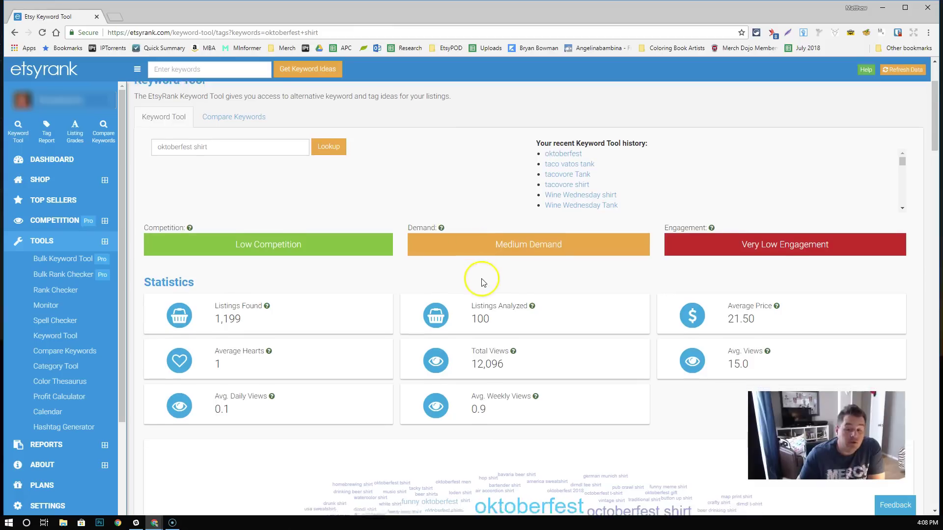
pyautogui.scroll(-2, 481, 283)
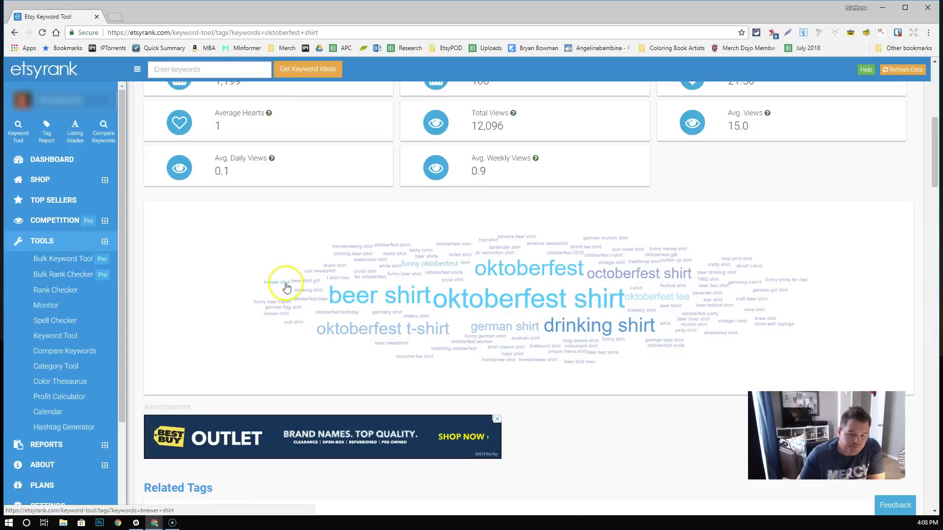
# Step: Scroll past the oktoberfest shirt Related Tags to the price chart peaking at 12 listings at $19
pyautogui.scroll(-8, 568, 246)
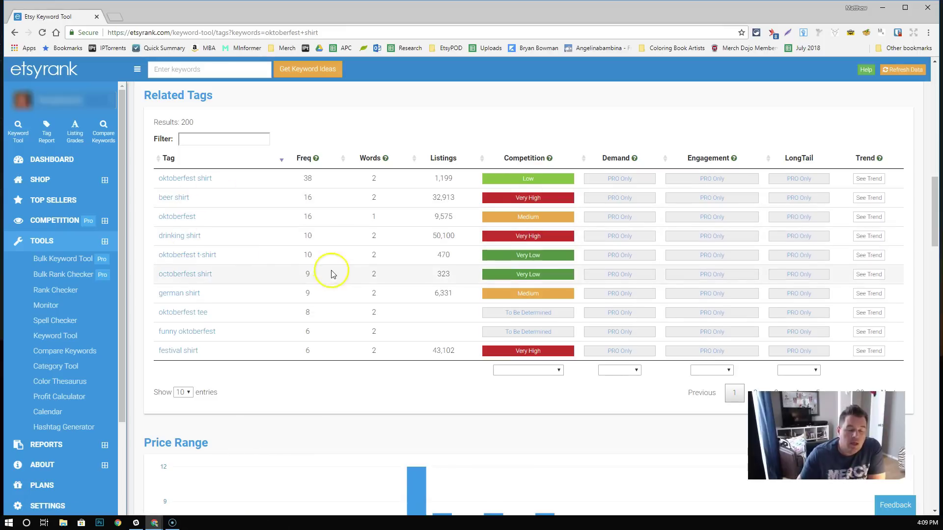
pyautogui.scroll(-7, 285, 263)
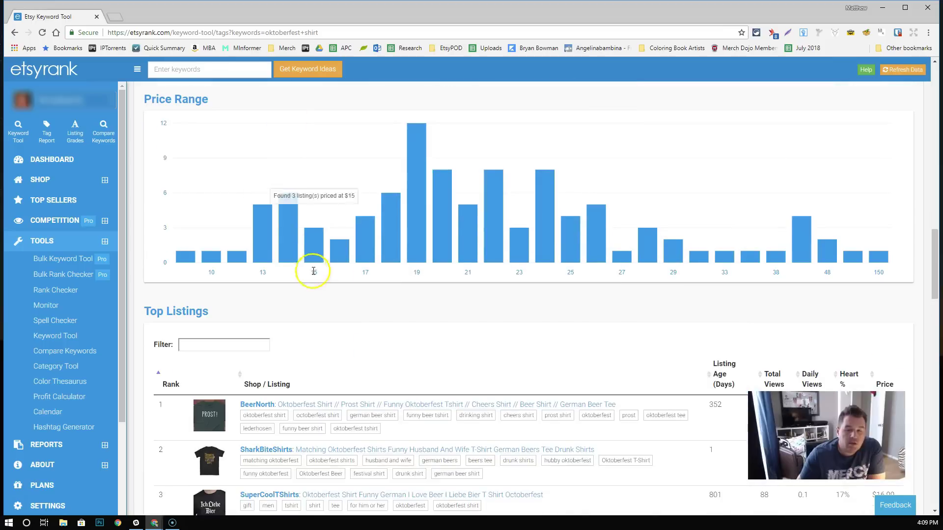
pyautogui.scroll(1, 385, 321)
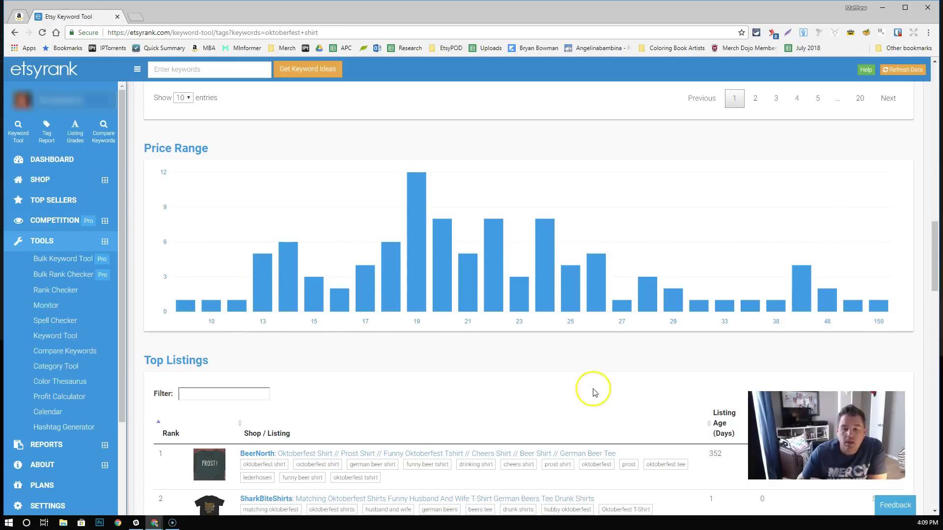
# Step: Check the price-range bar counts, then bring up the oktoberfest shirt Top Listings table, ranks 1–7
pyautogui.moveTo(537, 294)
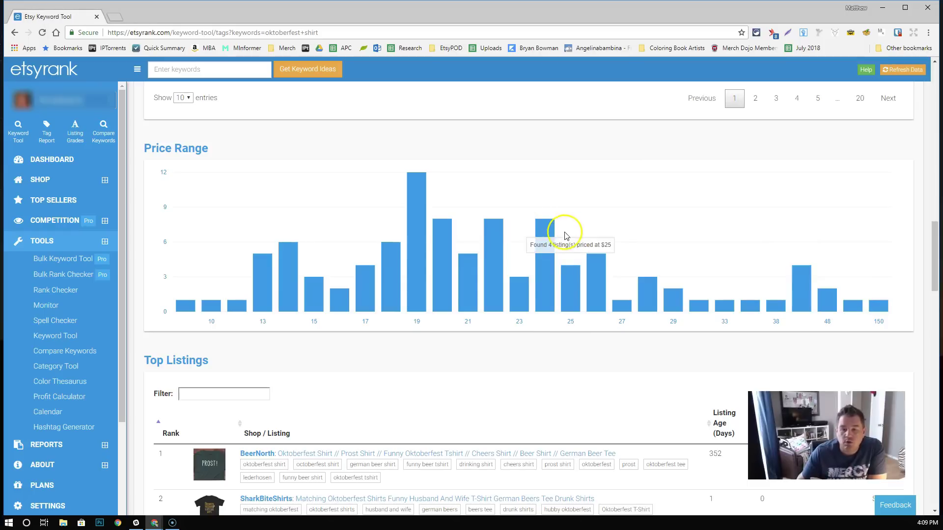
pyautogui.moveTo(454, 282)
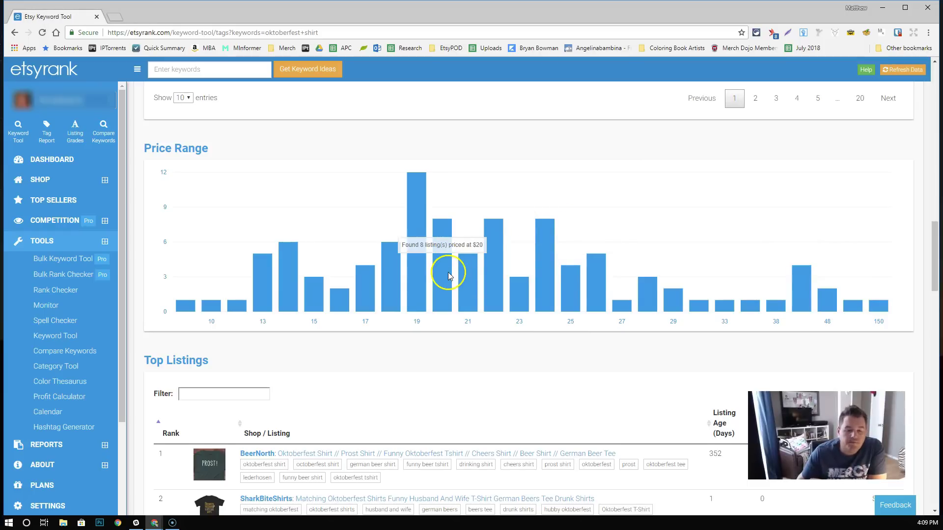
pyautogui.scroll(-2, 613, 275)
pyautogui.scroll(-3, 552, 240)
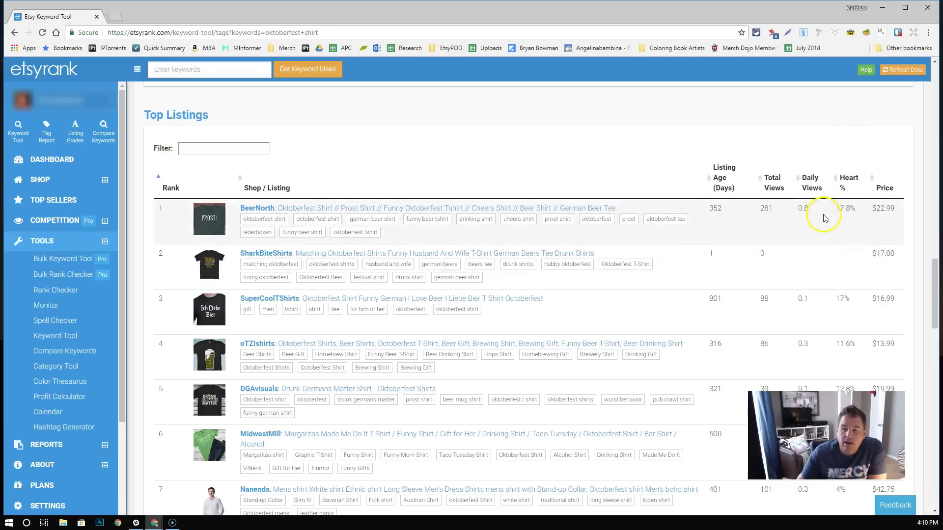
# Step: Sort the Top Listings by Daily Views, highest first
pyautogui.click(773, 183)
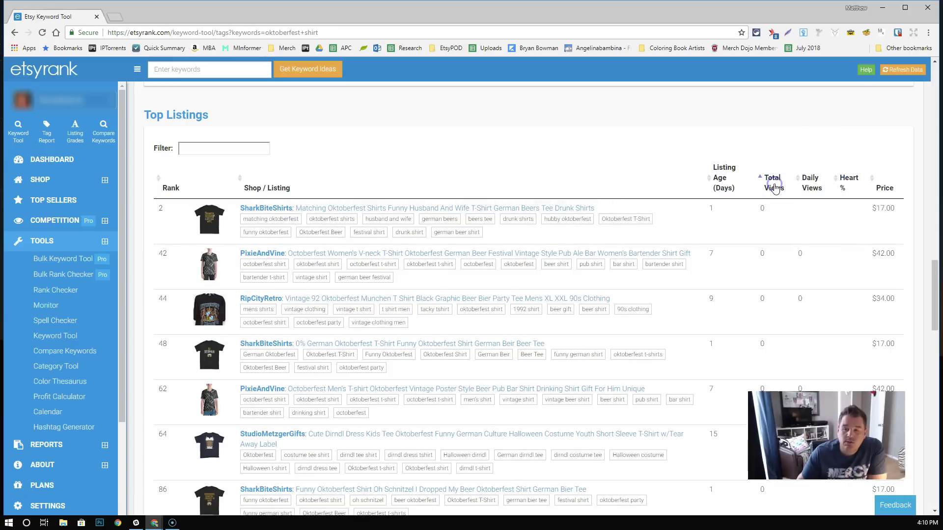
pyautogui.click(774, 187)
pyautogui.click(791, 312)
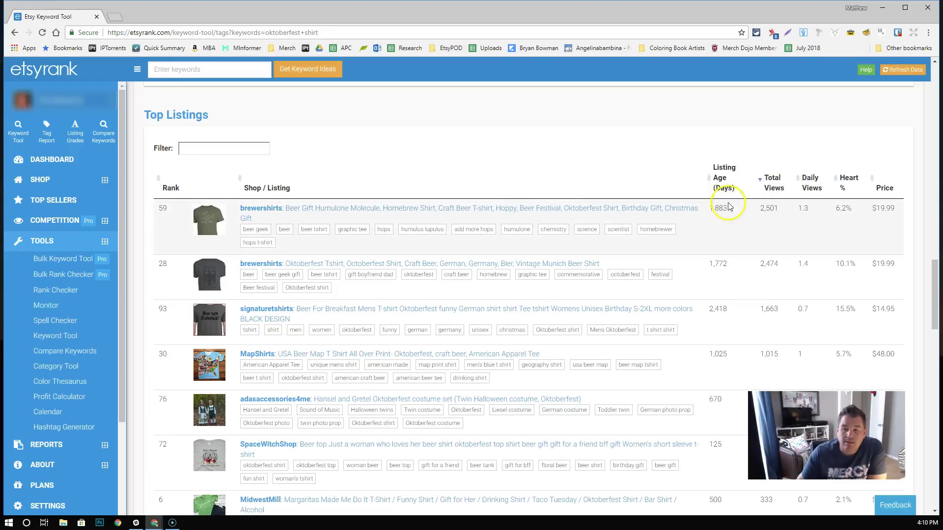
pyautogui.click(809, 183)
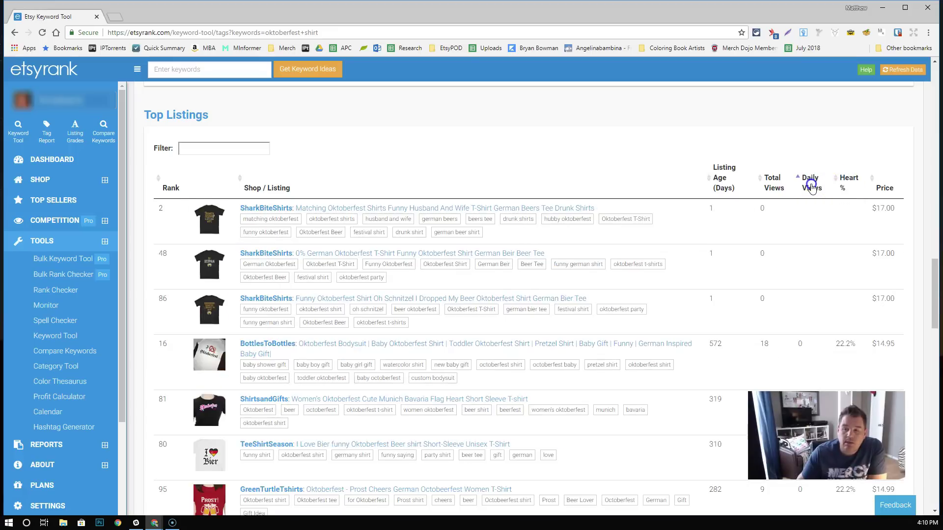
pyautogui.click(809, 186)
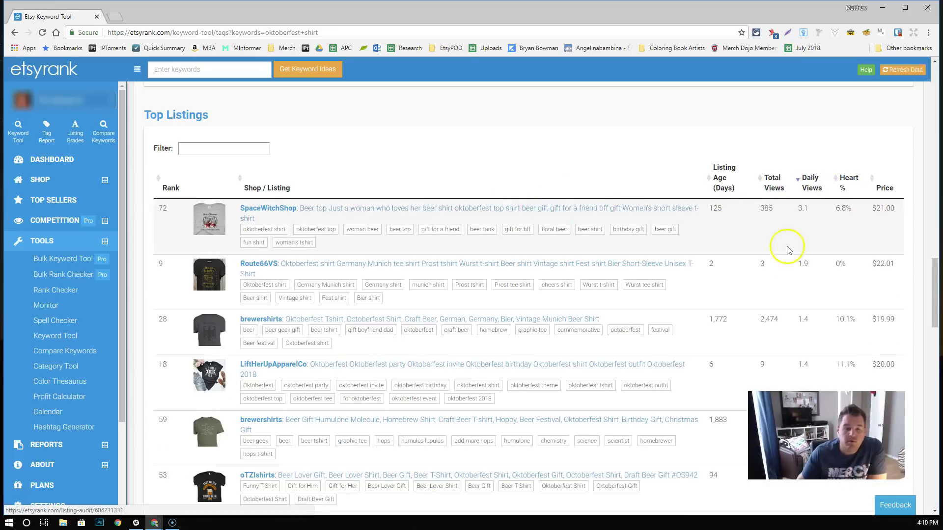
# Step: Open audits for SpaceWitchShop, Route66VS, brewershirts and LiftHerUpApparelCo listings in new tabs, viewing SpaceWitchShop's
pyautogui.rightClick(428, 210)
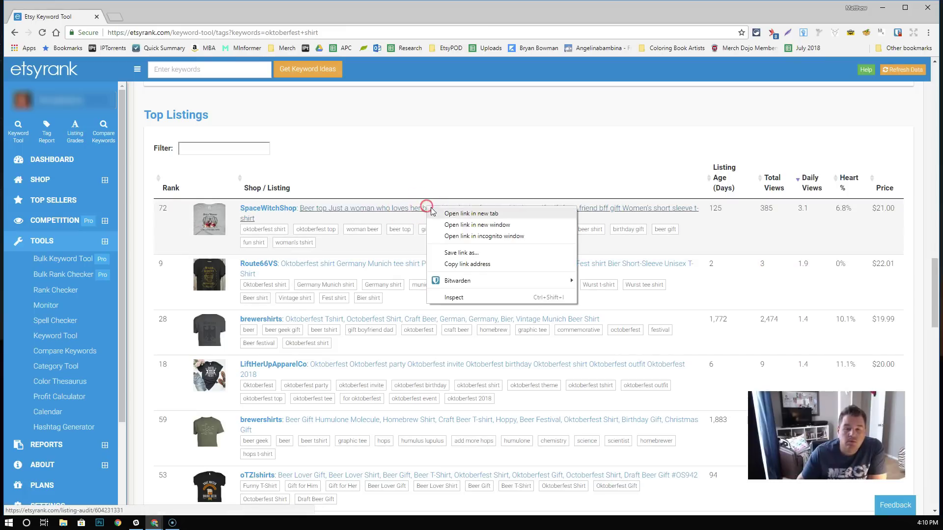
pyautogui.click(434, 213)
pyautogui.rightClick(404, 265)
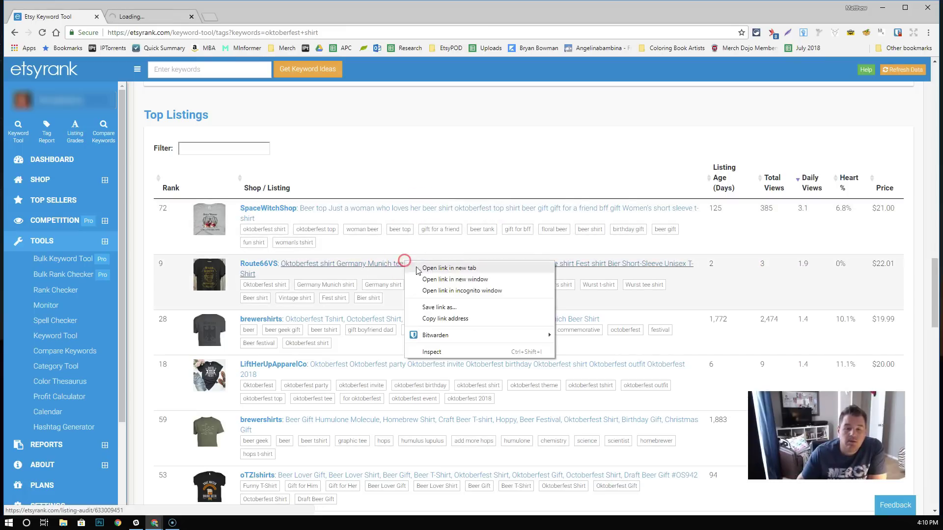
pyautogui.click(417, 268)
pyautogui.rightClick(448, 321)
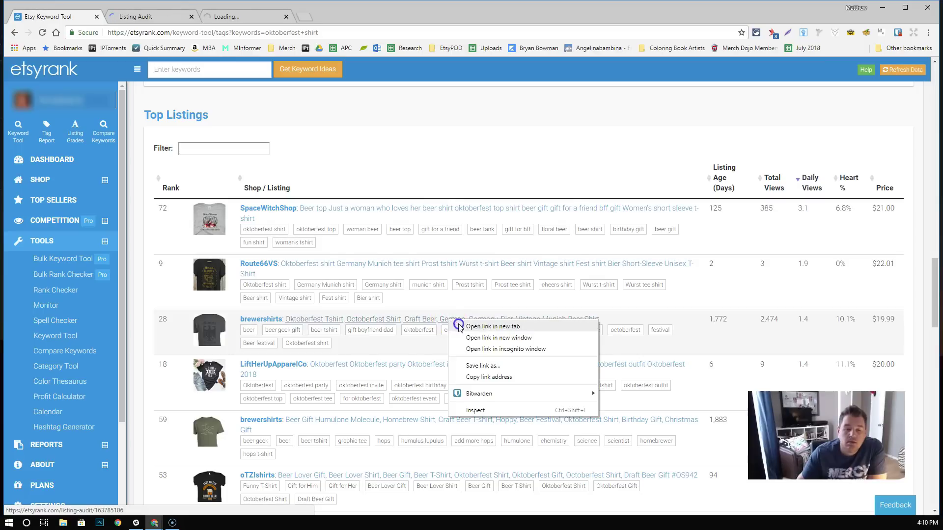
pyautogui.click(461, 325)
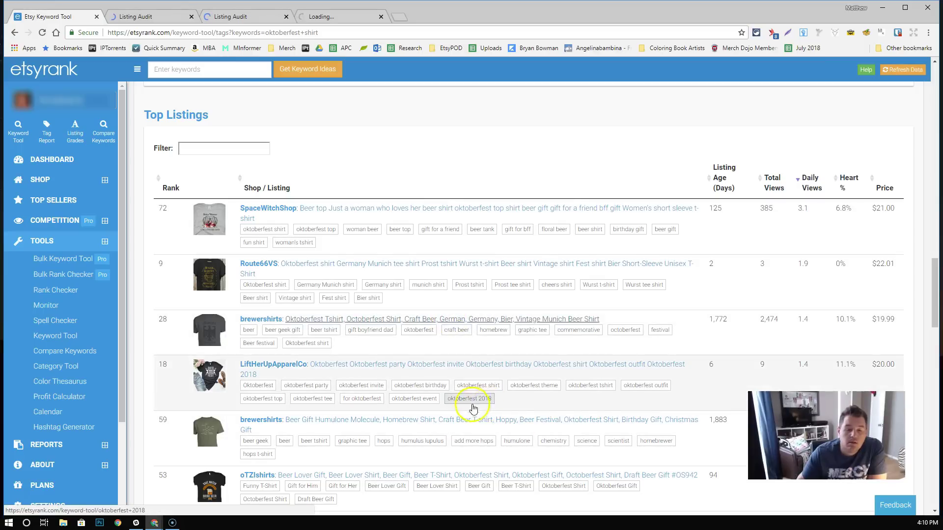
pyautogui.rightClick(497, 369)
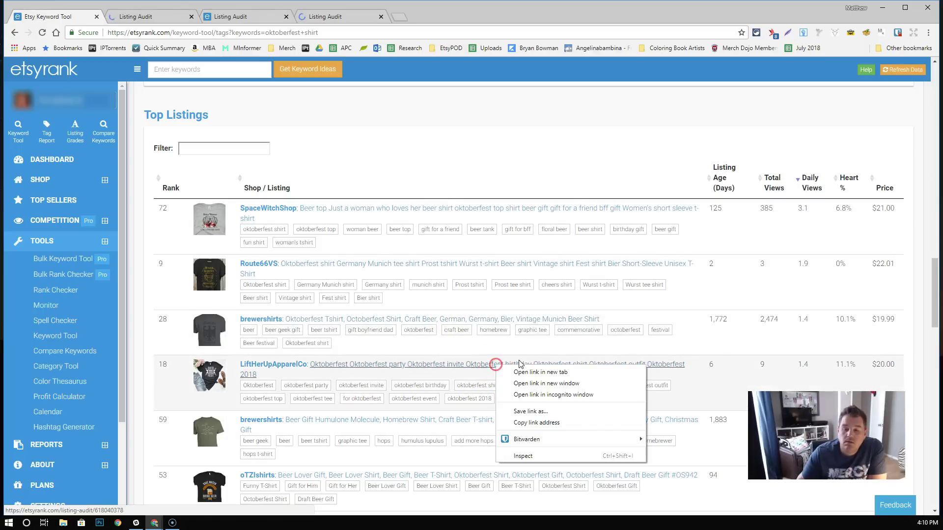
pyautogui.click(520, 370)
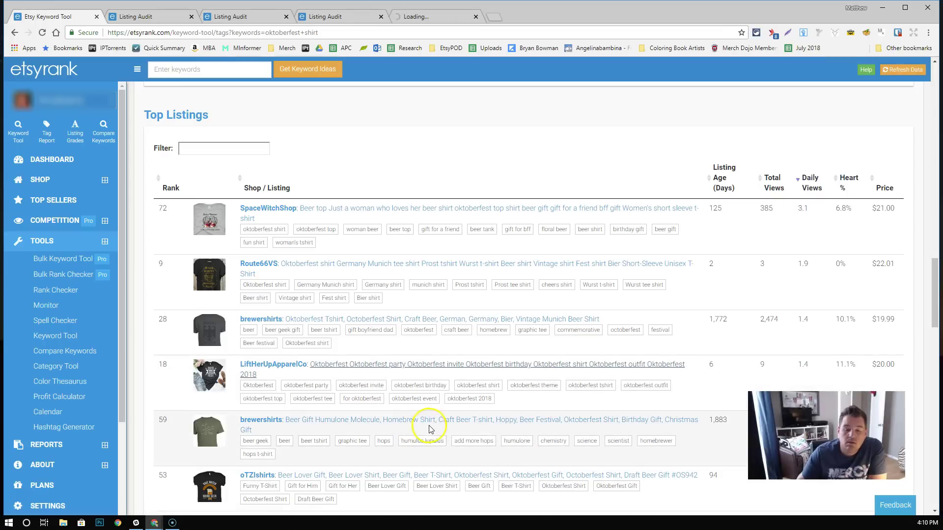
pyautogui.click(146, 16)
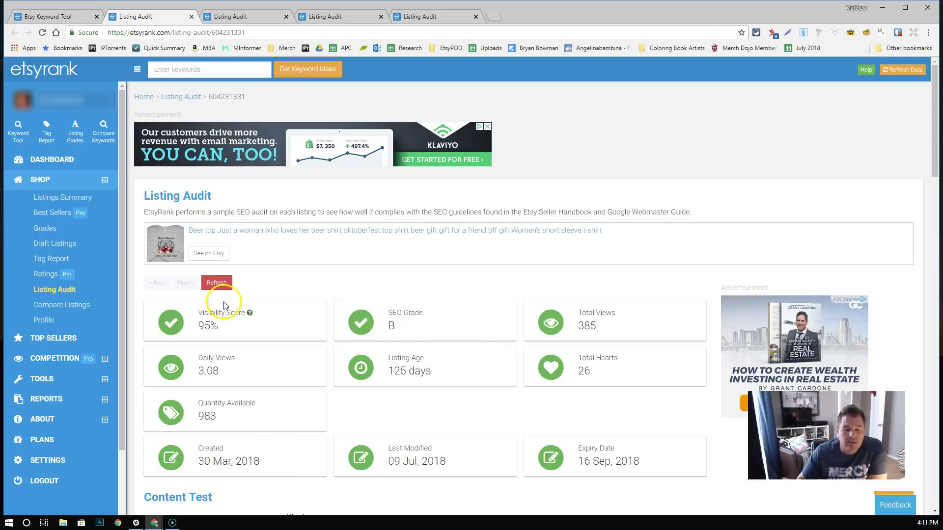
# Step: Review the beer-top audit's Content Test, 139-character title analysis and Tag Analysis, ending back at the top
pyautogui.moveTo(249, 315)
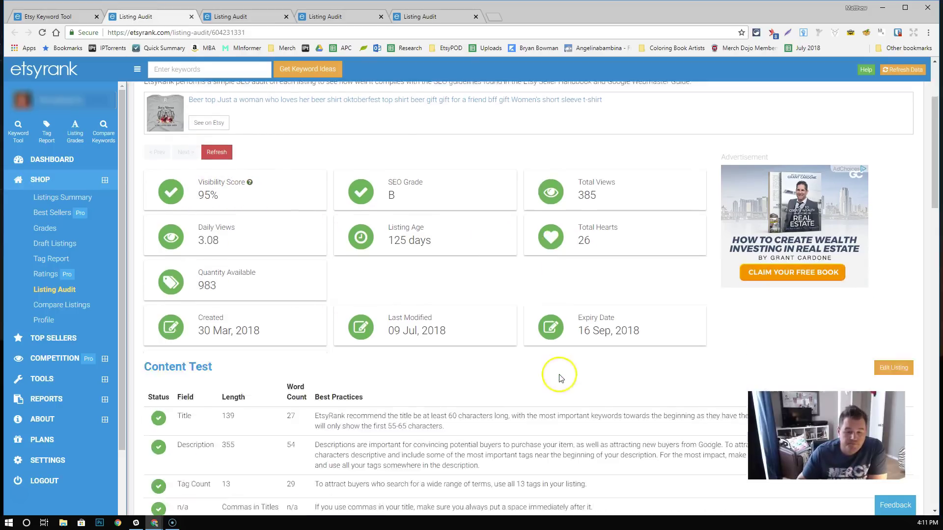
pyautogui.scroll(-4, 557, 375)
pyautogui.scroll(-3, 640, 288)
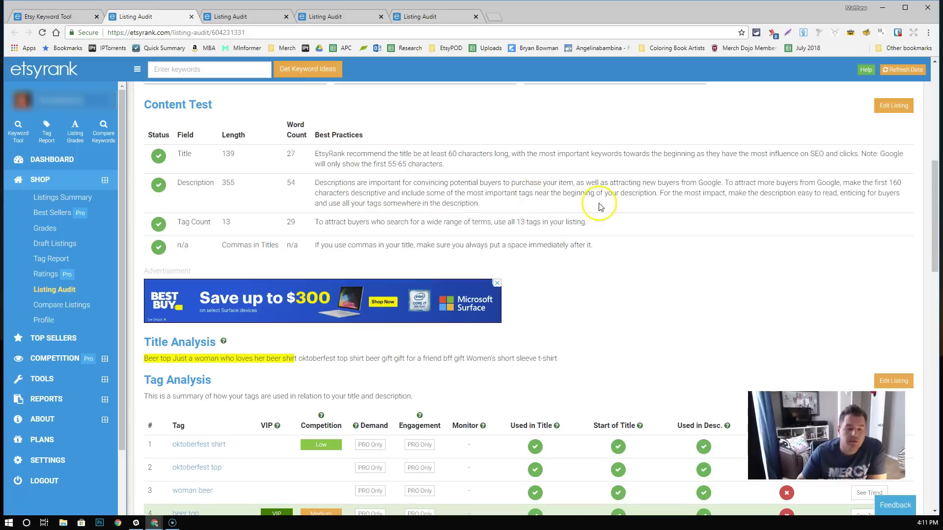
pyautogui.scroll(-6, 599, 200)
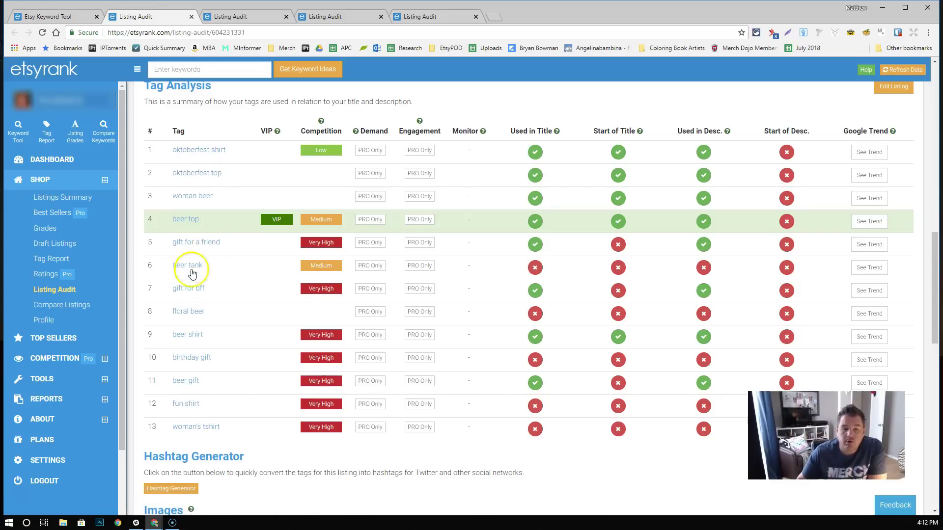
pyautogui.scroll(12, 239, 163)
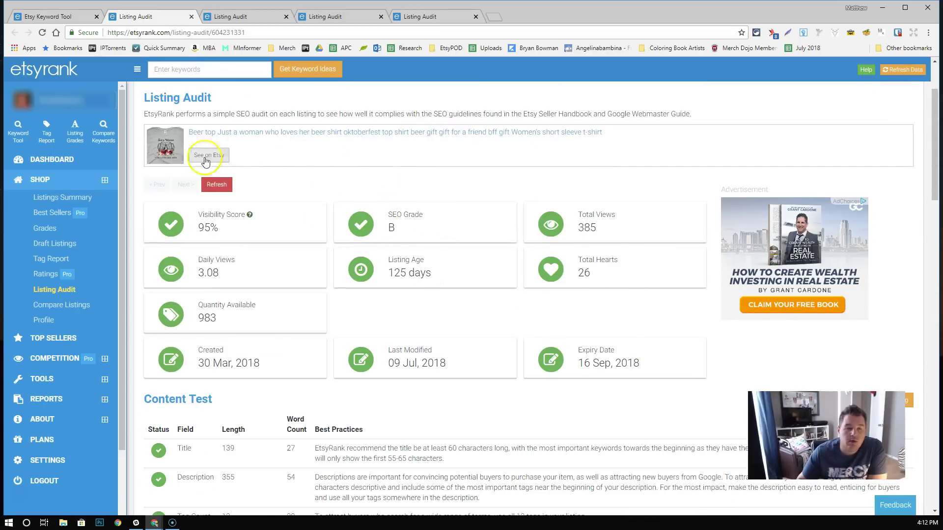
# Step: Open the beer-top listing on Etsy and browse it: $21.00+, 8 reviews, 26 favorites
pyautogui.click(300, 133)
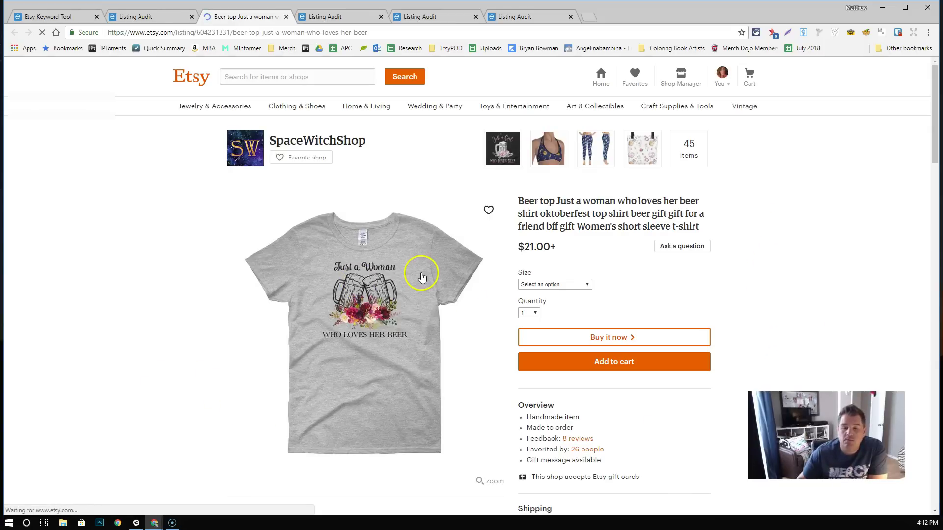
pyautogui.scroll(-1, 638, 275)
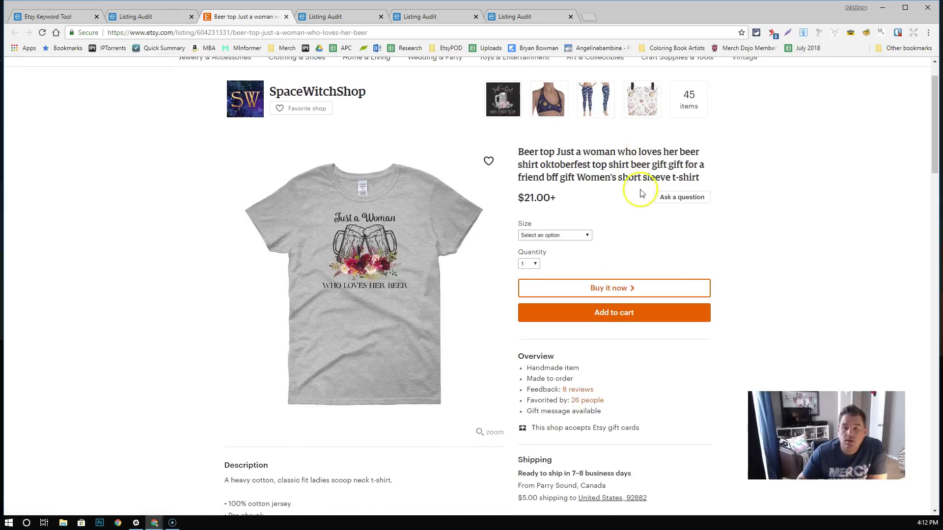
pyautogui.scroll(-1, 655, 217)
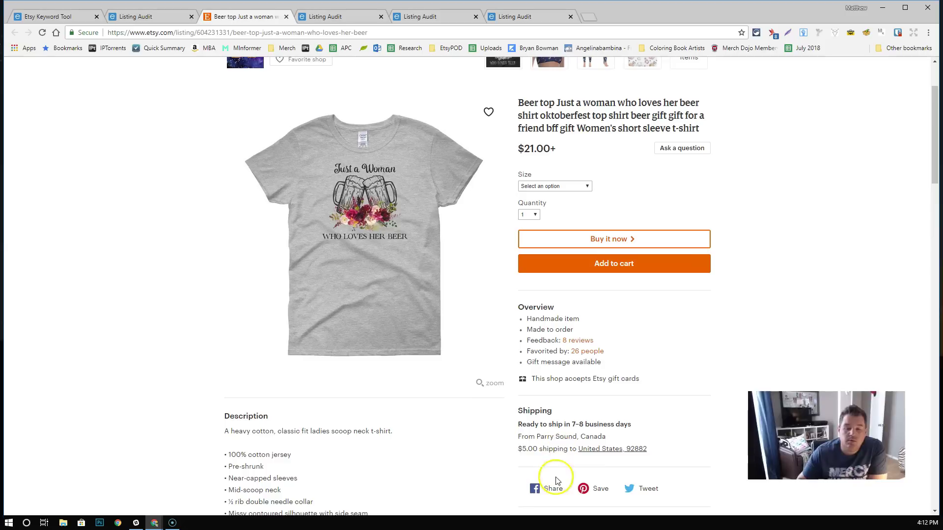
pyautogui.scroll(2, 488, 291)
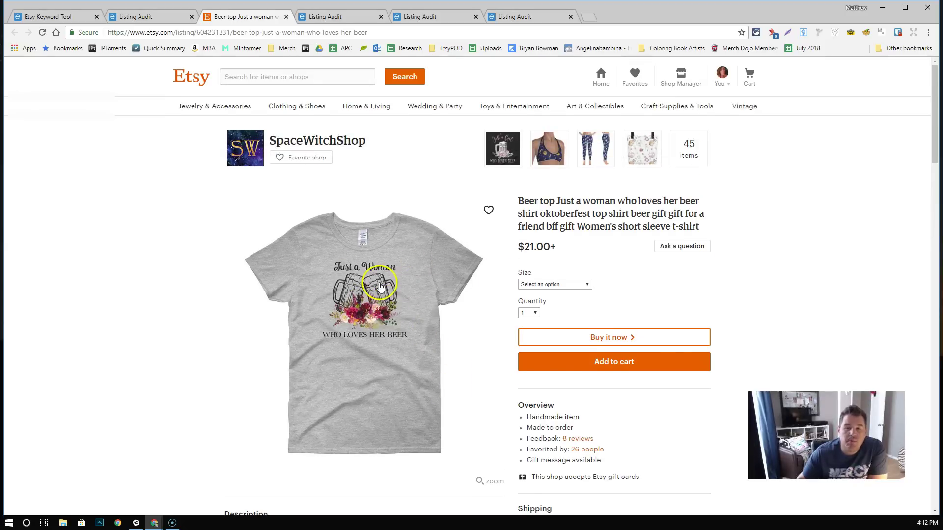
pyautogui.scroll(-6, 379, 284)
pyautogui.scroll(6, 378, 284)
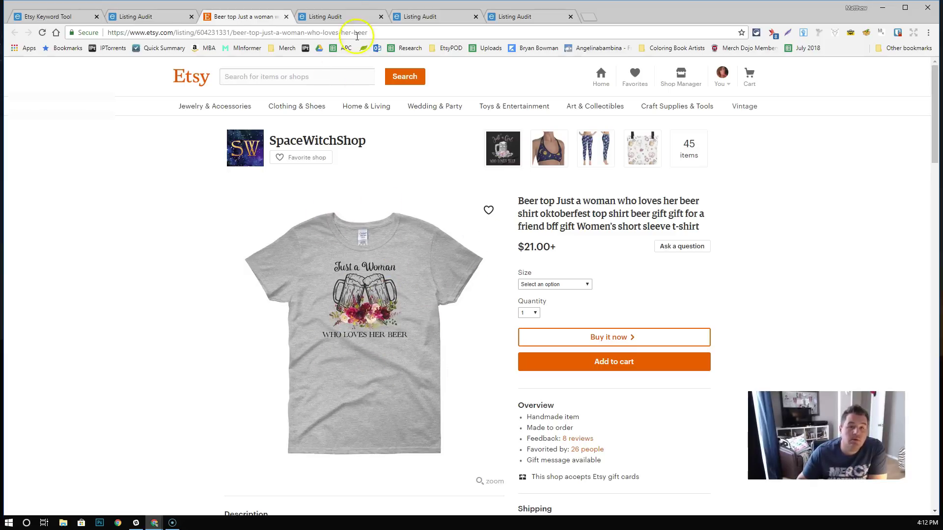
# Step: Open the Germany Munich tee's audit and its Etsy listing, then scroll to its 13 analyzed tags
pyautogui.click(341, 16)
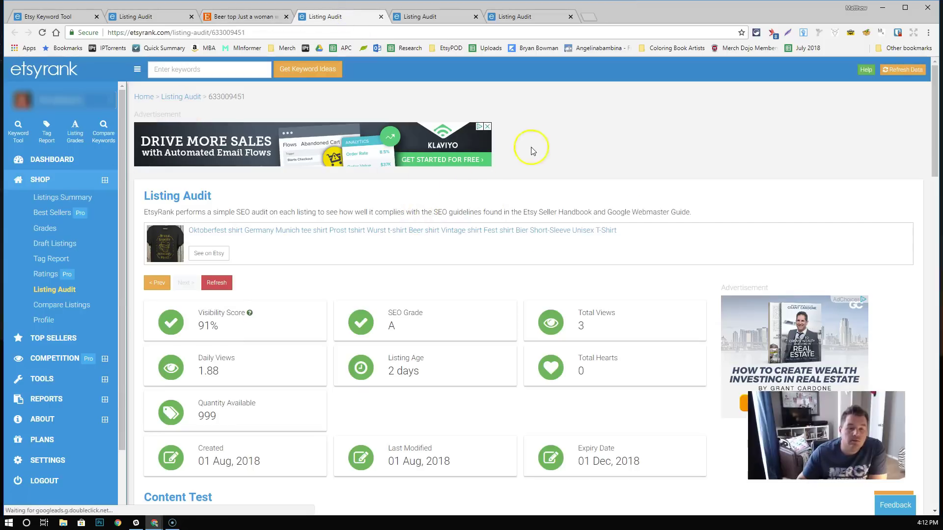
pyautogui.scroll(-1, 432, 284)
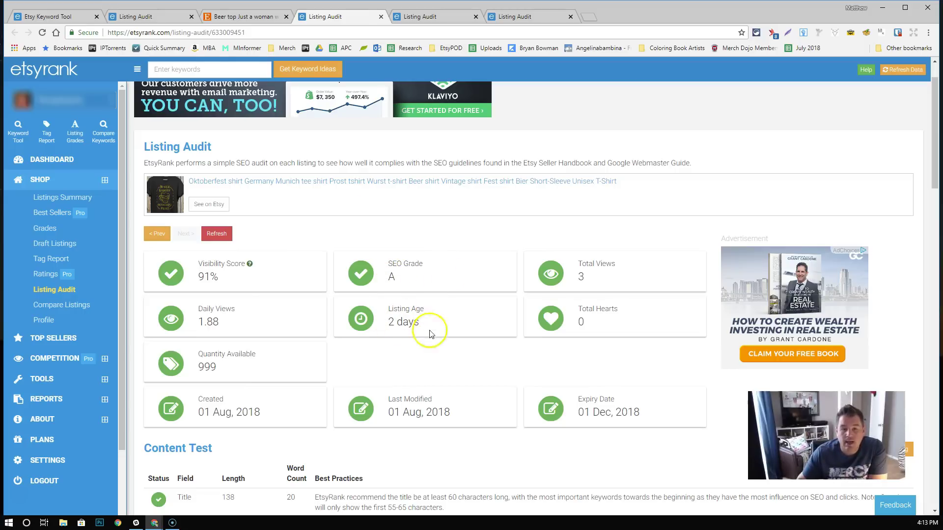
pyautogui.click(406, 182)
pyautogui.click(347, 19)
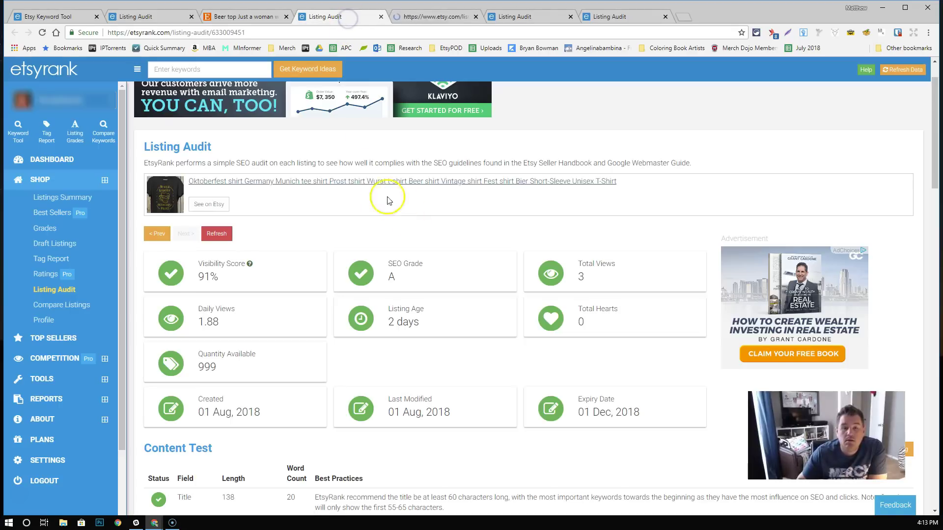
pyautogui.scroll(-3, 378, 187)
pyautogui.scroll(-8, 381, 189)
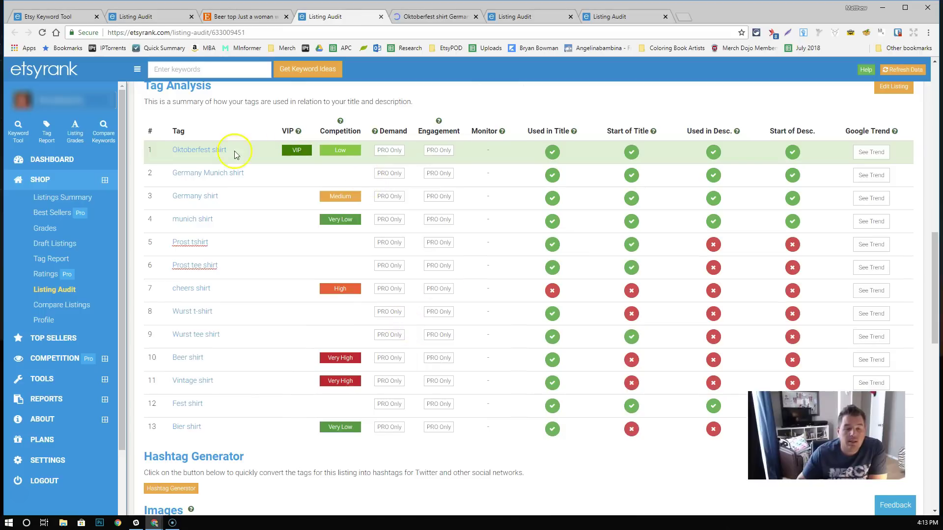
# Step: Browse TheBlackCatTees' Munich tee listing: $18.30+ at 20% off, 18 reviews, ships from Sofia, Bulgaria
pyautogui.click(426, 18)
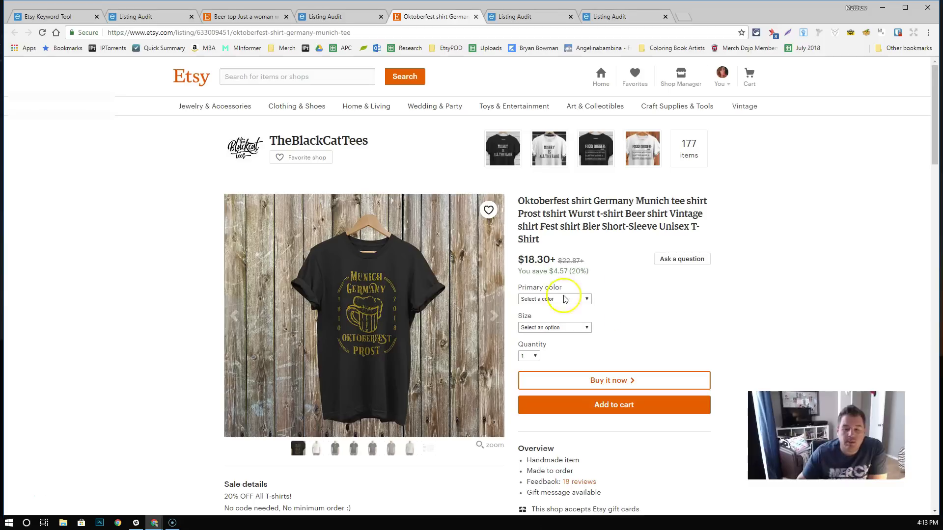
pyautogui.scroll(-4, 589, 290)
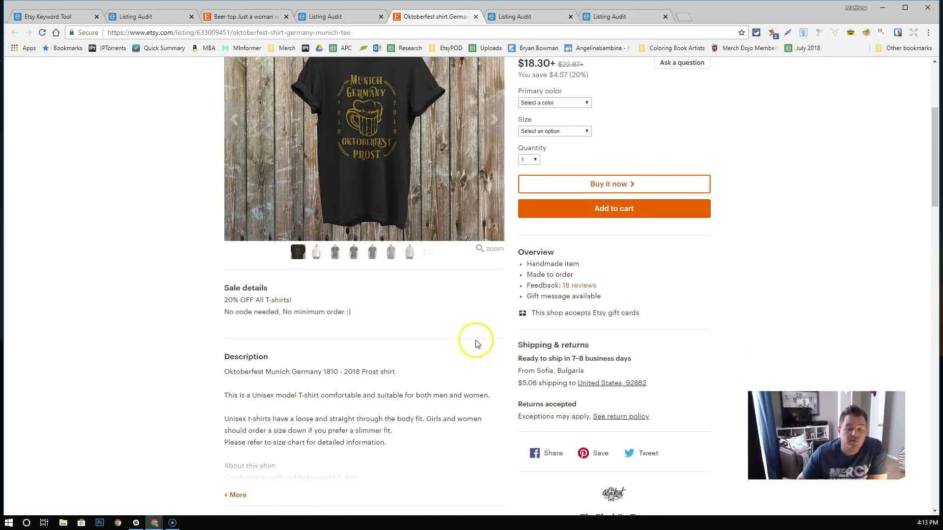
pyautogui.scroll(4, 467, 347)
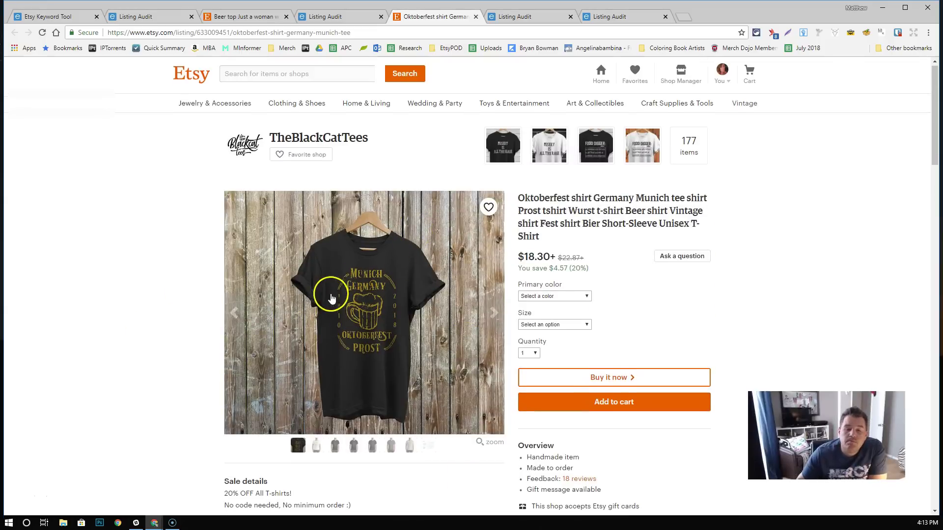
pyautogui.scroll(-1, 426, 220)
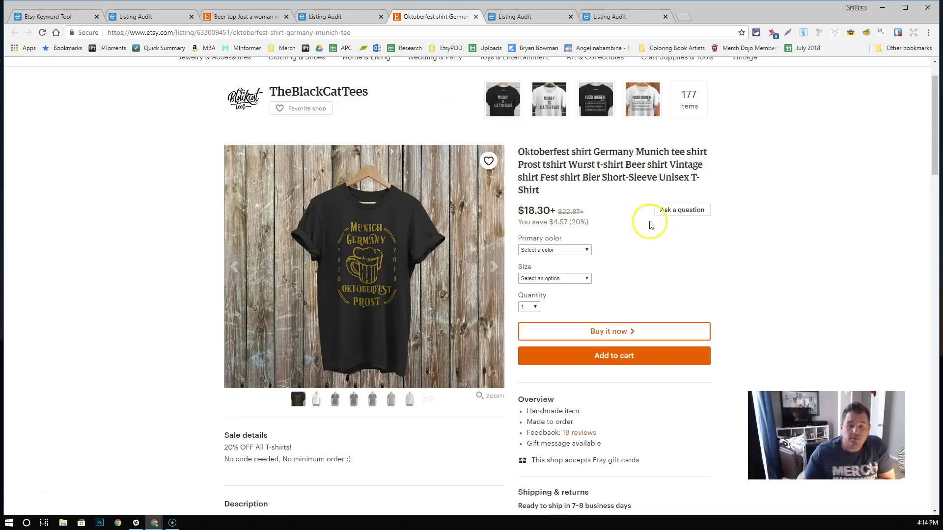
pyautogui.scroll(-6, 688, 229)
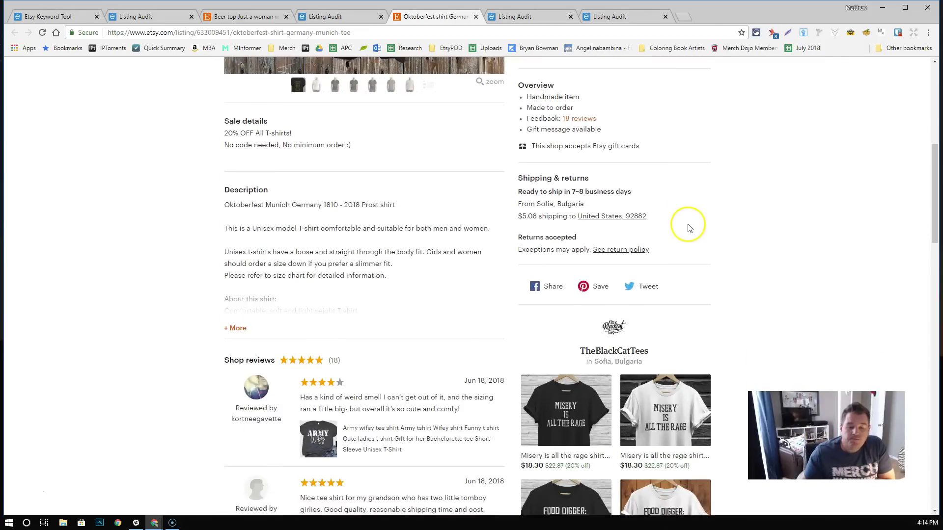
pyautogui.scroll(-3, 689, 227)
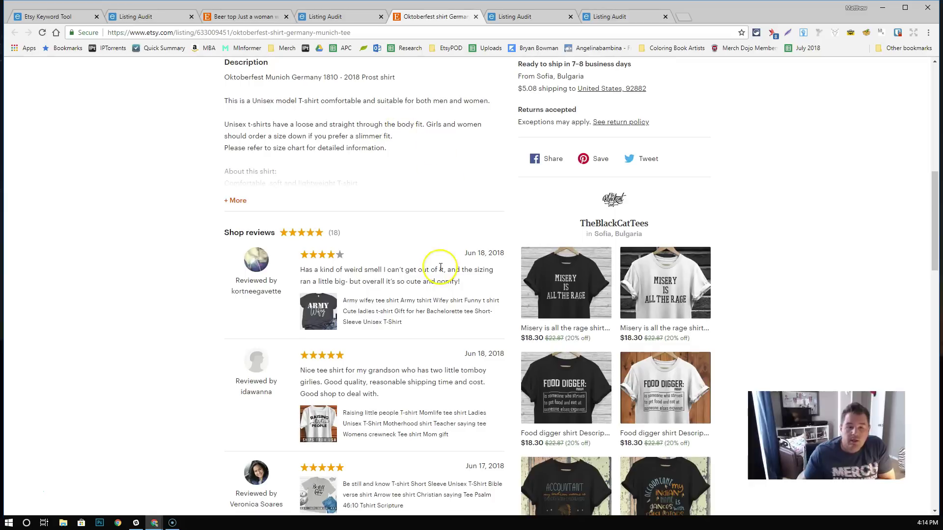
pyautogui.scroll(-2, 339, 425)
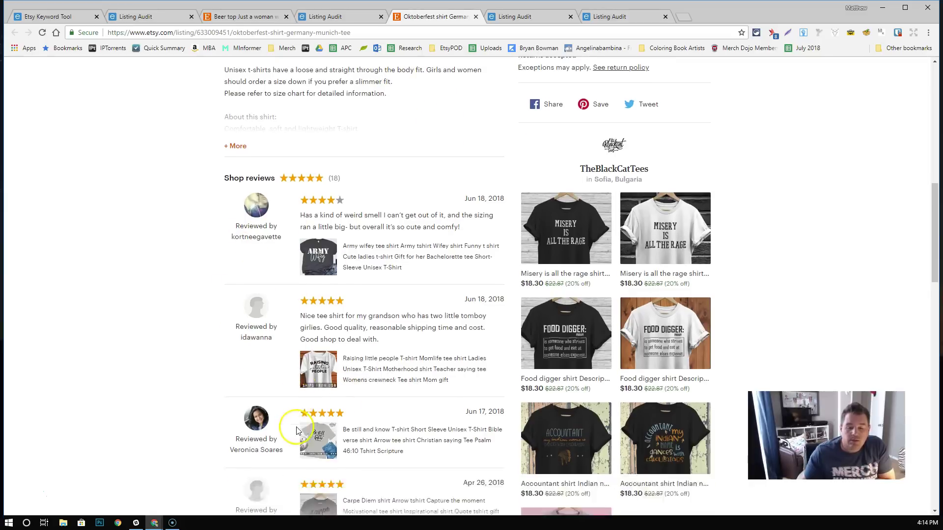
pyautogui.scroll(-3, 304, 373)
pyautogui.scroll(5, 391, 349)
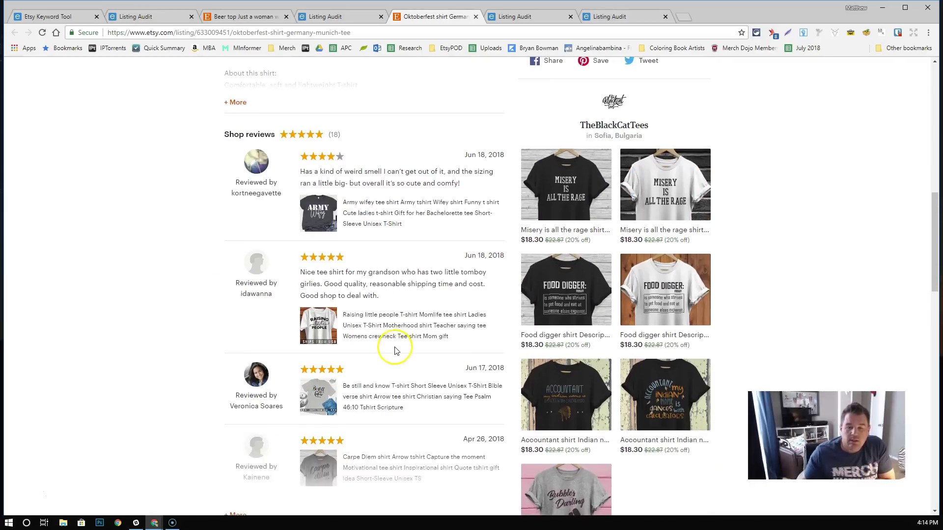
pyautogui.scroll(10, 400, 346)
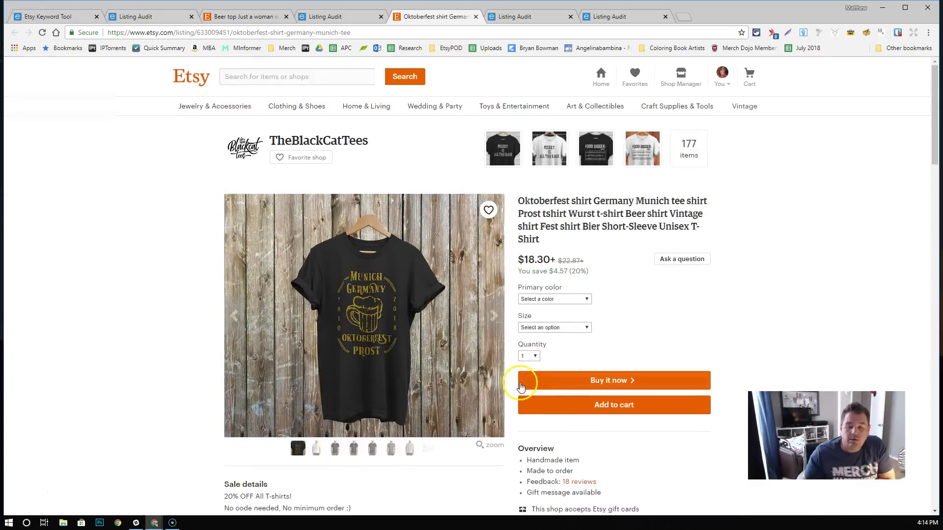
pyautogui.scroll(-1, 523, 383)
pyautogui.scroll(-1, 521, 385)
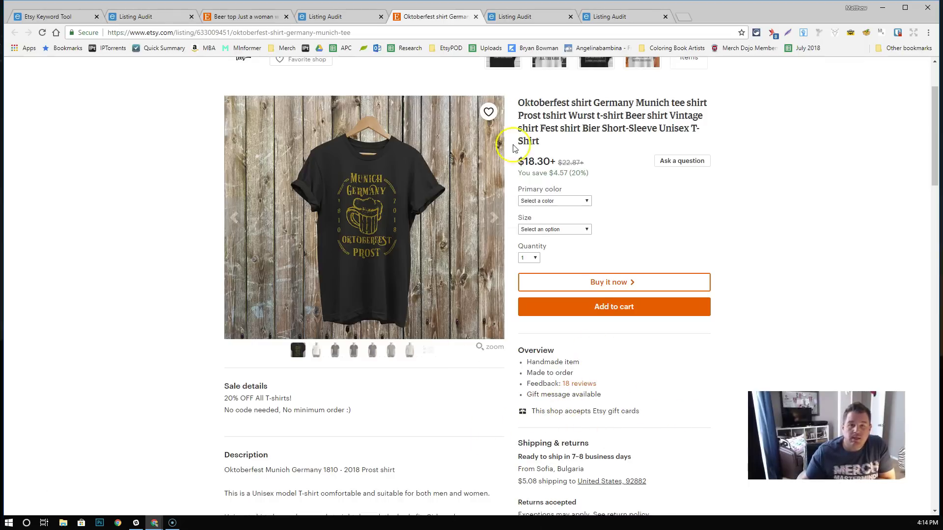
# Step: Review the Oktoberfest Tshirt, Craft Beer audit's Content Test, Title and Tag Analysis, briefly comparing the party shirt audit
pyautogui.click(518, 19)
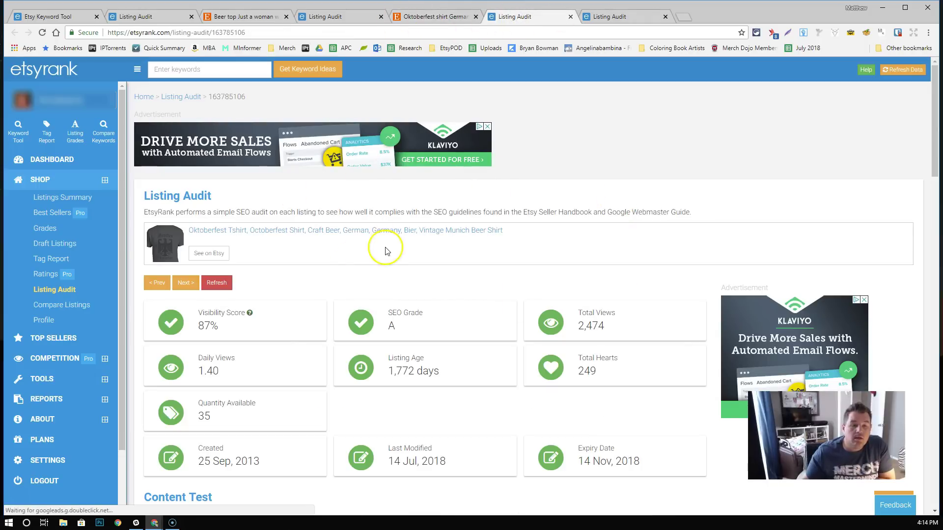
pyautogui.scroll(-1, 470, 261)
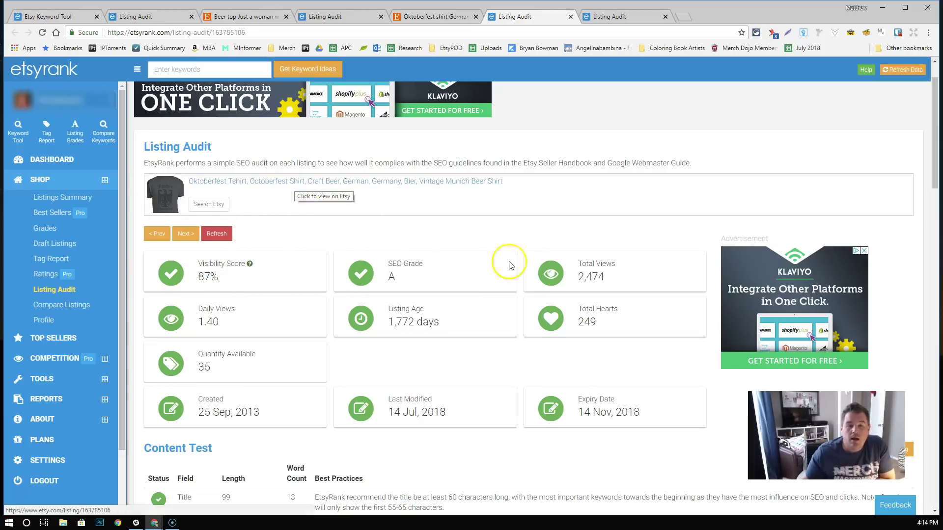
pyautogui.scroll(-1, 256, 203)
pyautogui.scroll(-6, 255, 203)
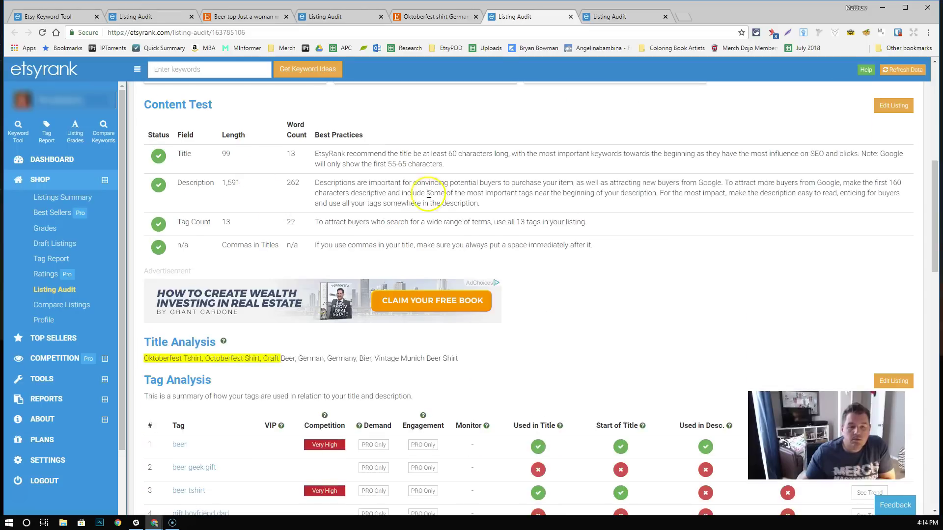
pyautogui.scroll(-7, 395, 197)
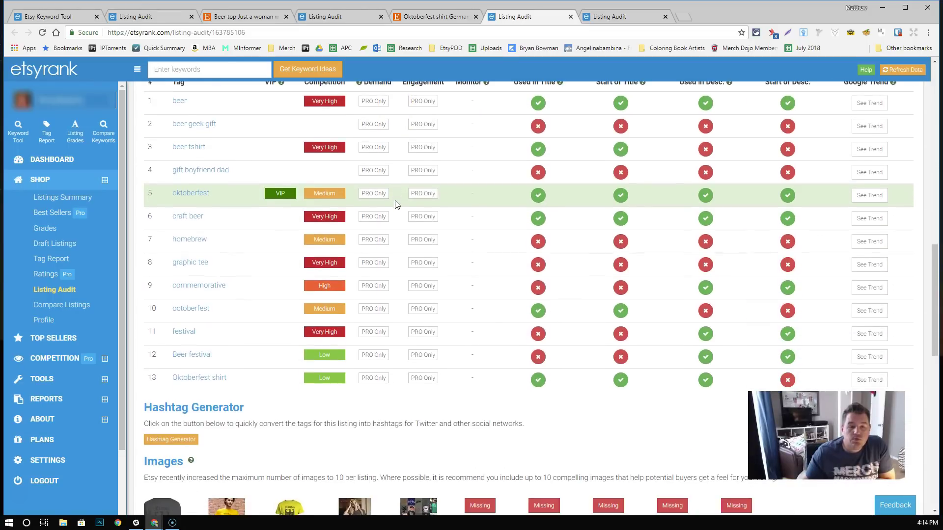
pyautogui.scroll(14, 459, 296)
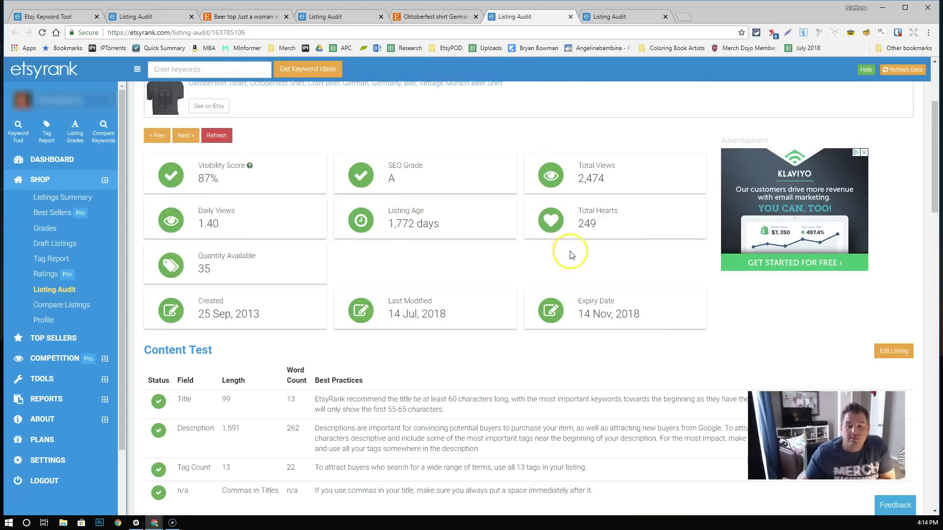
pyautogui.scroll(-1, 310, 339)
pyautogui.scroll(-8, 310, 339)
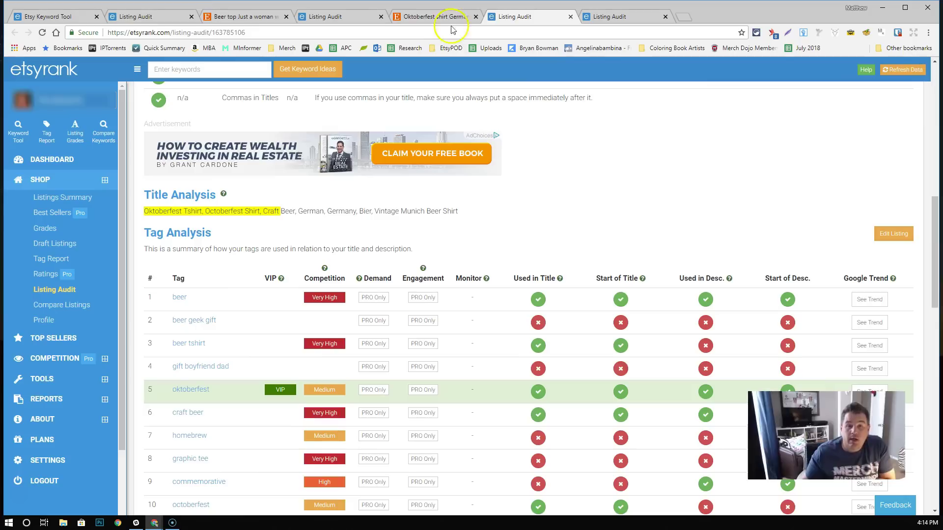
pyautogui.scroll(4, 322, 398)
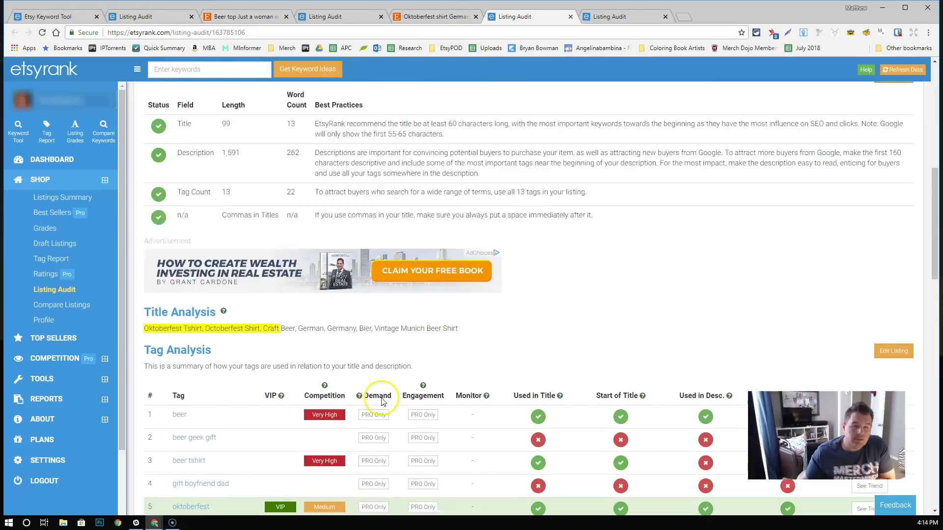
pyautogui.scroll(-6, 366, 343)
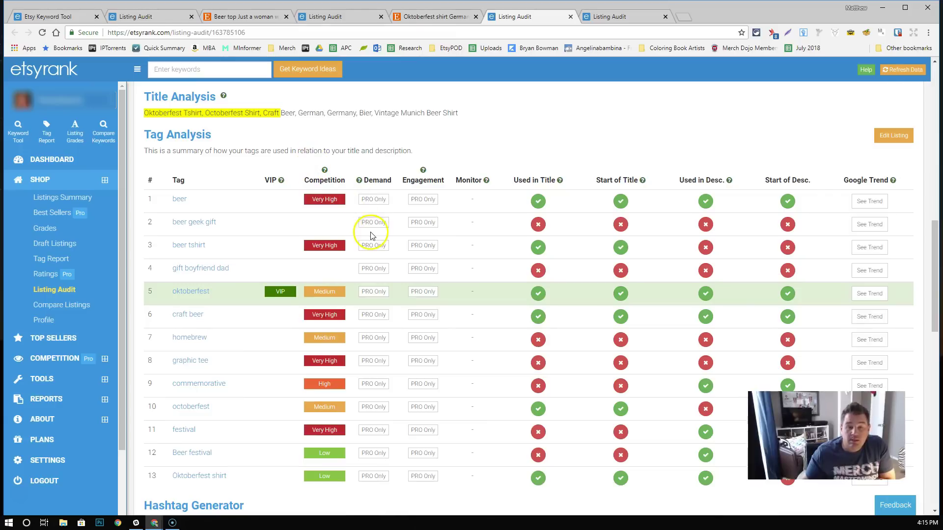
pyautogui.scroll(7, 216, 246)
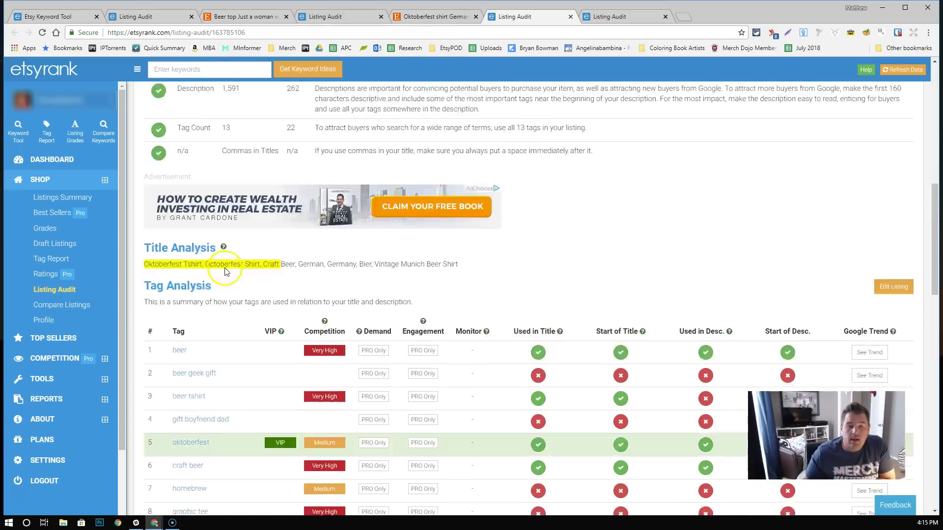
pyautogui.click(621, 20)
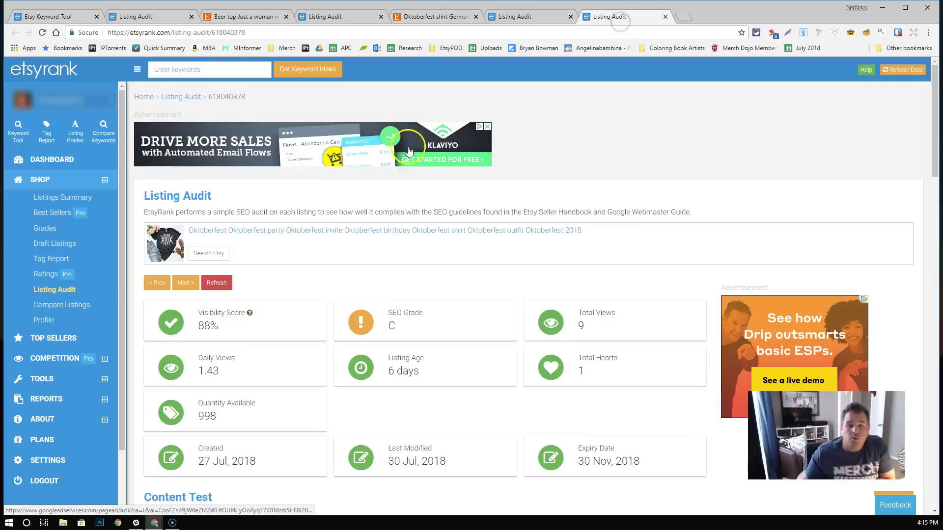
pyautogui.click(520, 16)
# Step: Browse the brewershirts listing's photos, including the grey-shirt and beer collage shots, ending on the yellow München shirt
pyautogui.scroll(6, 310, 155)
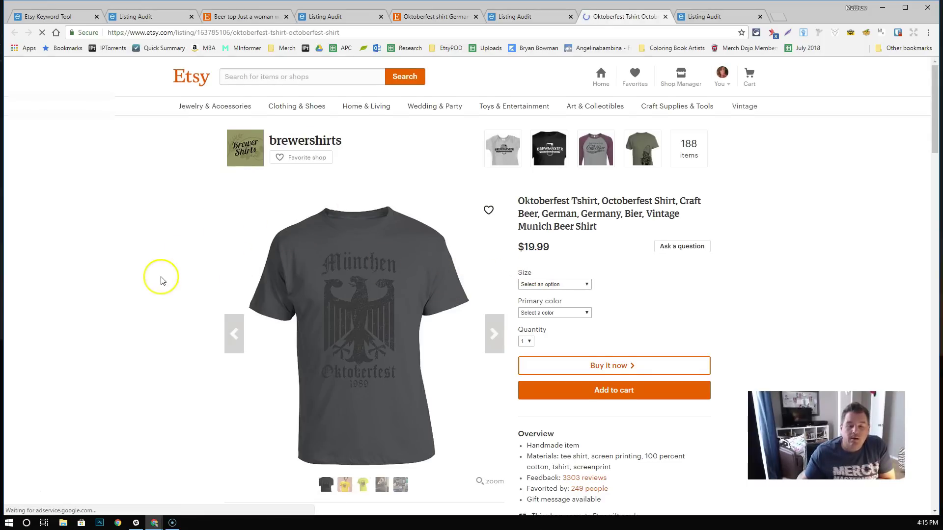
pyautogui.scroll(-2, 162, 280)
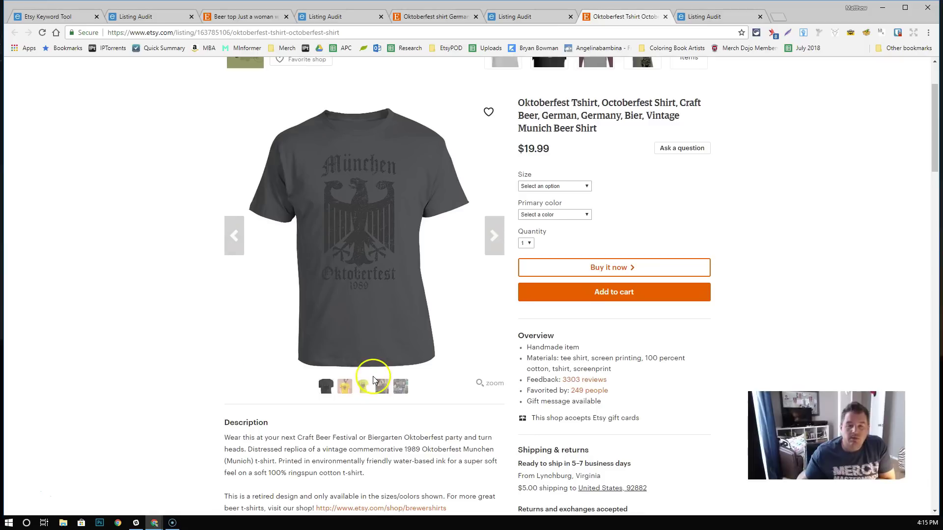
pyautogui.click(343, 387)
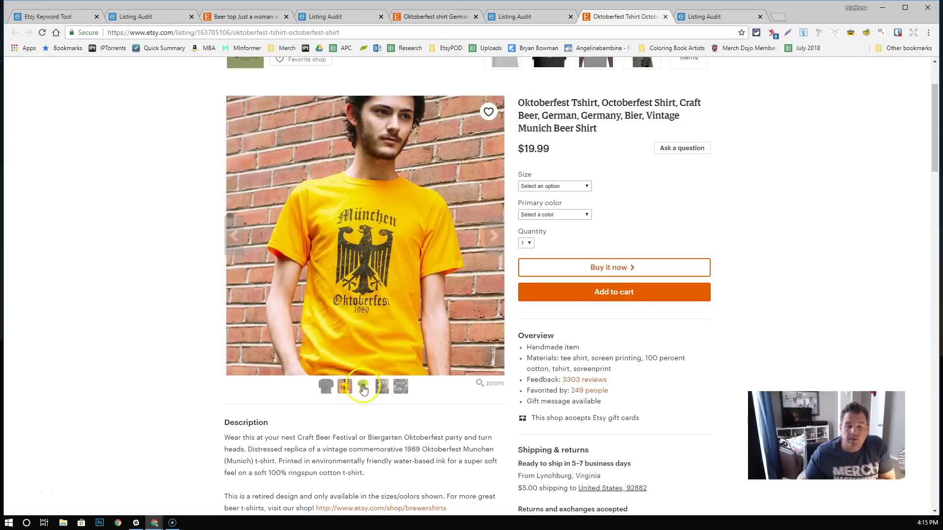
pyautogui.click(363, 388)
pyautogui.click(381, 387)
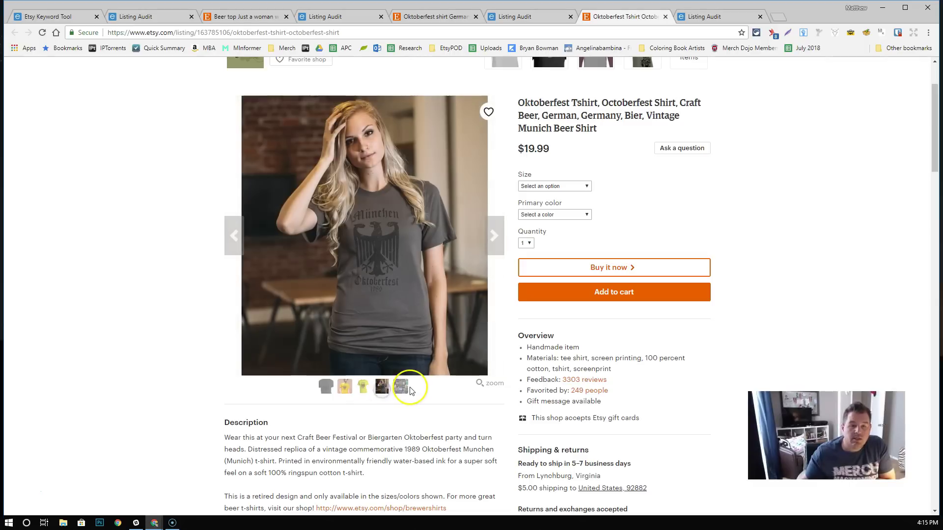
pyautogui.click(406, 390)
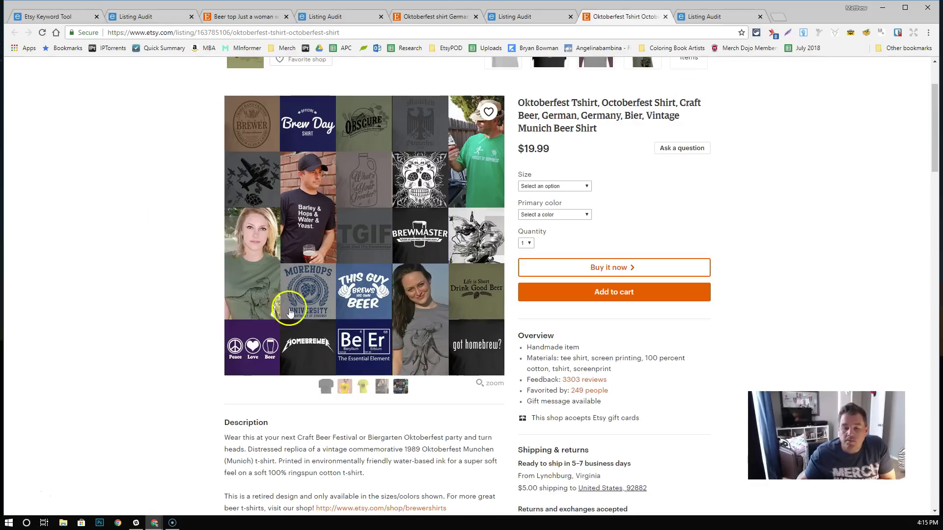
pyautogui.click(362, 386)
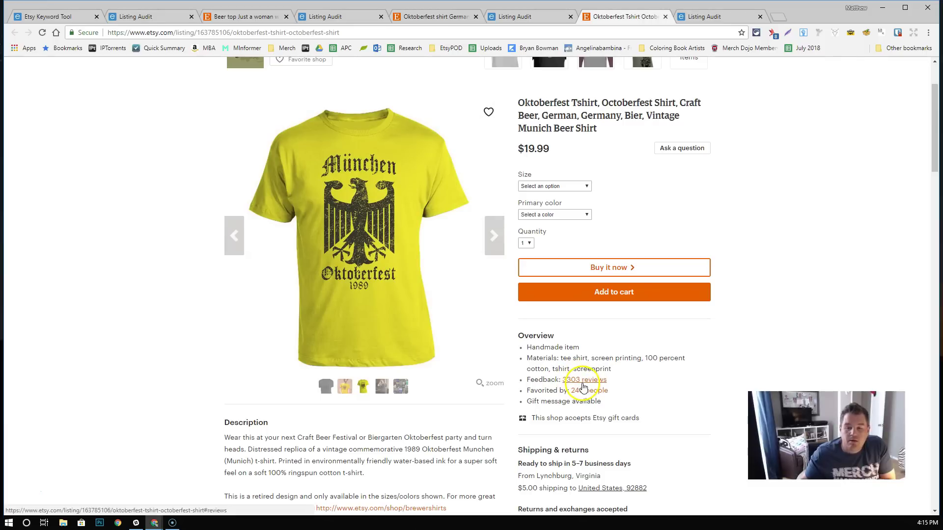
pyautogui.scroll(2, 584, 388)
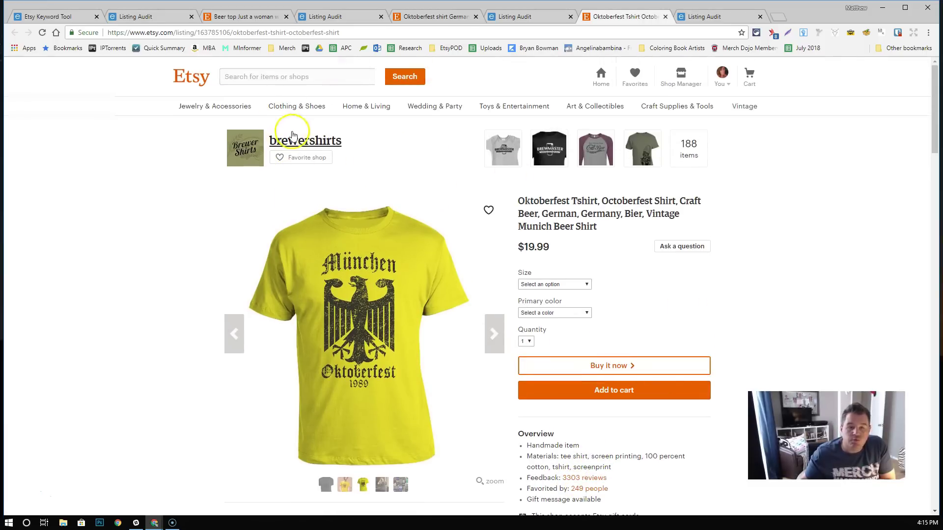
pyautogui.click(293, 138)
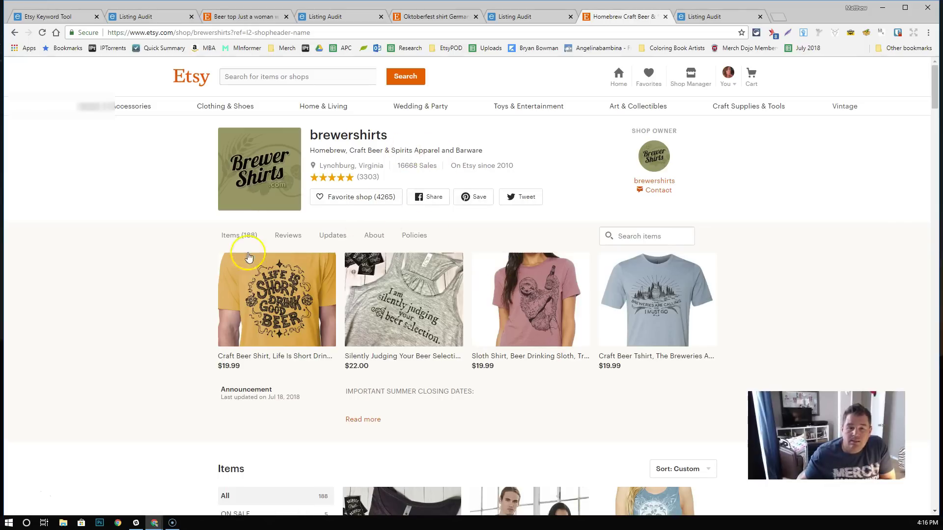
pyautogui.scroll(-5, 152, 272)
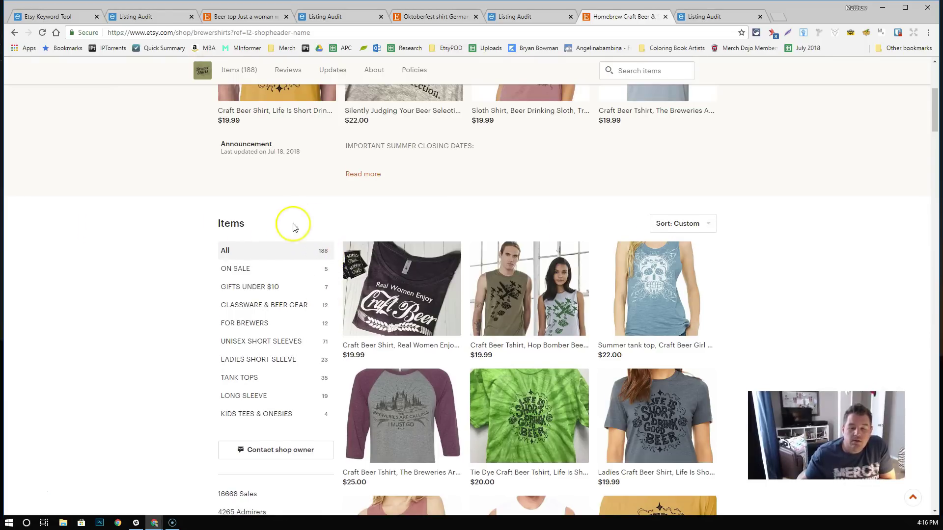
pyautogui.scroll(-13, 293, 227)
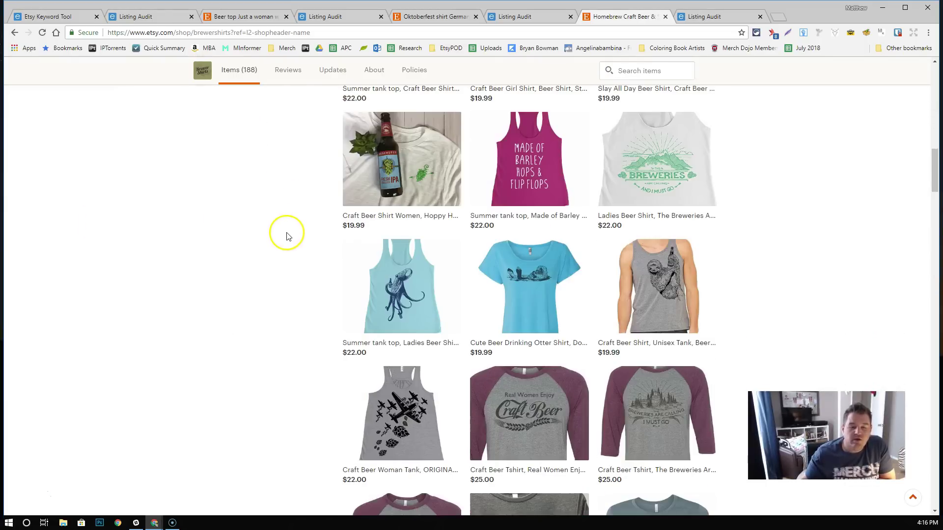
pyautogui.scroll(15, 287, 236)
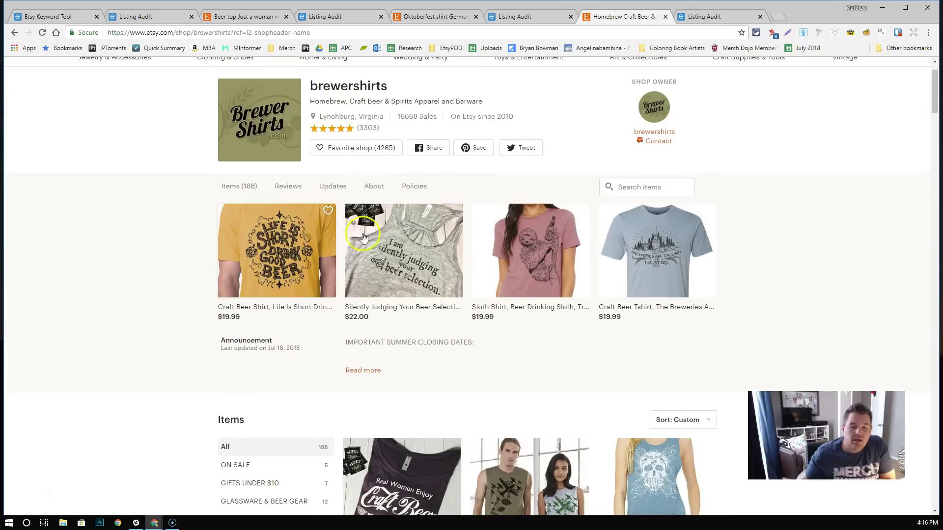
pyautogui.scroll(-5, 314, 314)
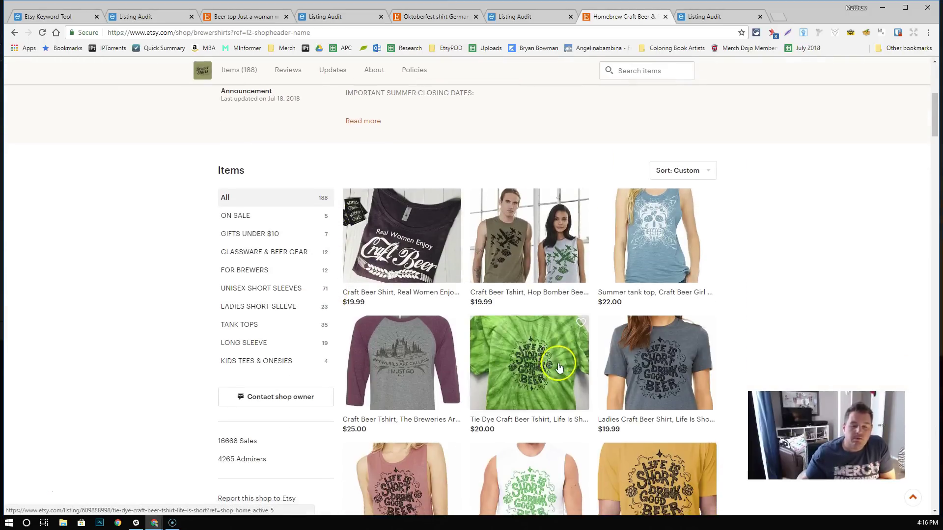
pyautogui.scroll(-5, 558, 367)
pyautogui.scroll(4, 614, 319)
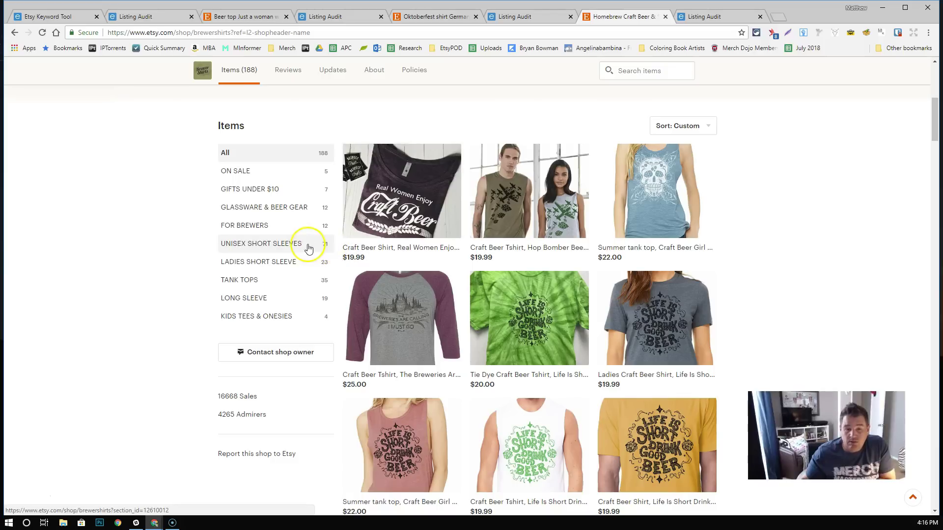
pyautogui.scroll(-5, 431, 339)
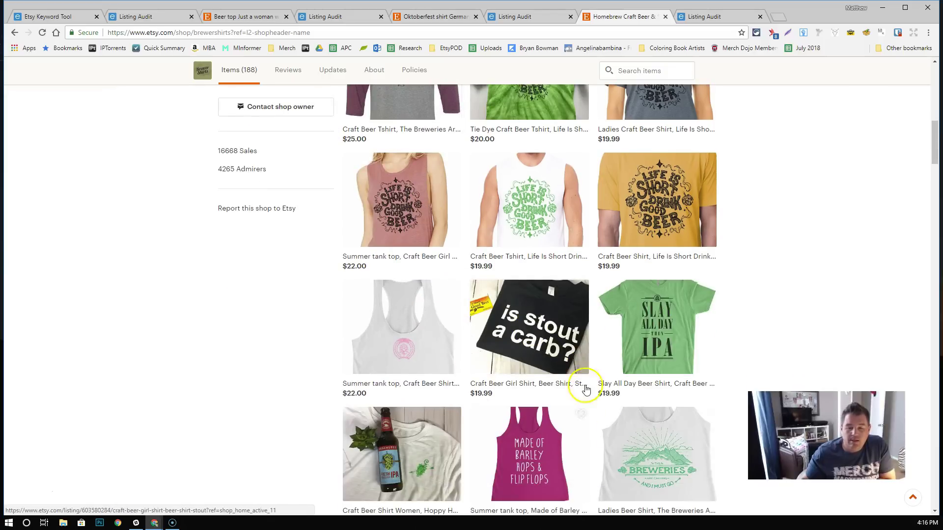
pyautogui.scroll(15, 584, 393)
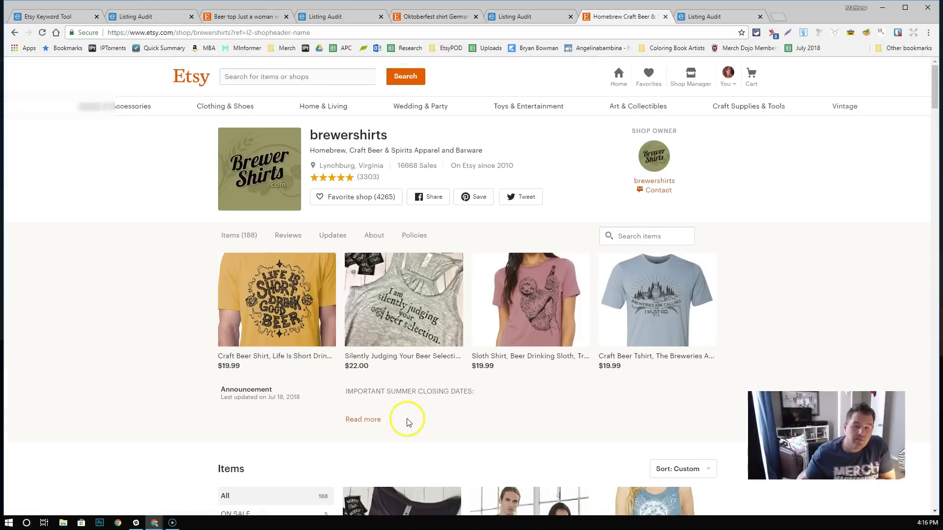
pyautogui.scroll(-15, 406, 423)
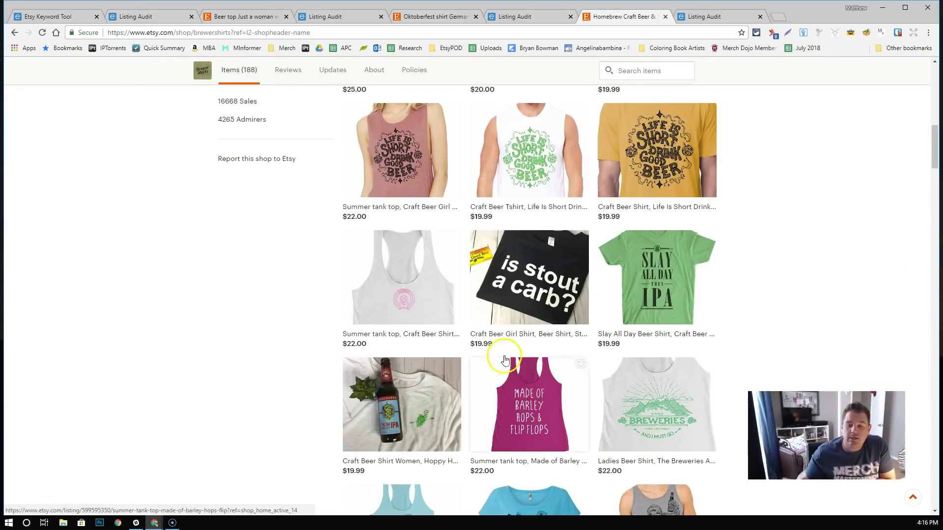
pyautogui.scroll(-3, 414, 353)
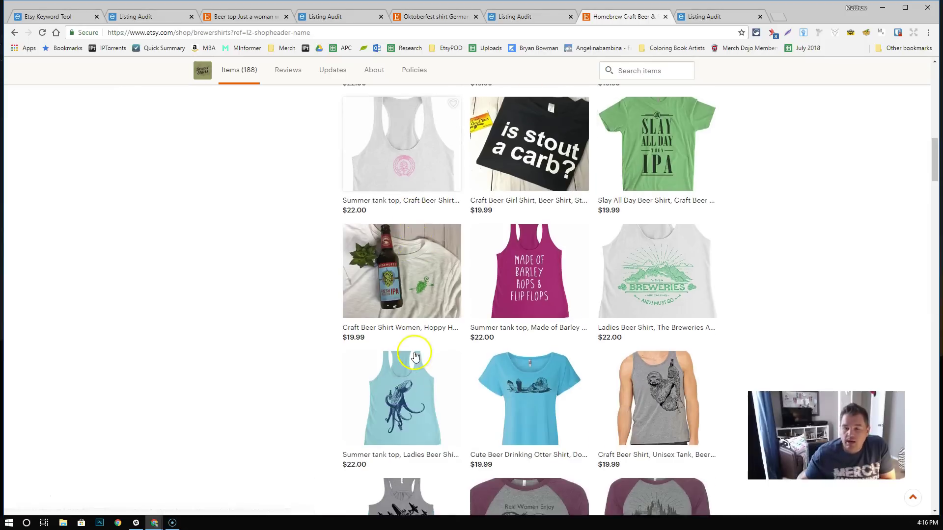
pyautogui.scroll(-5, 415, 356)
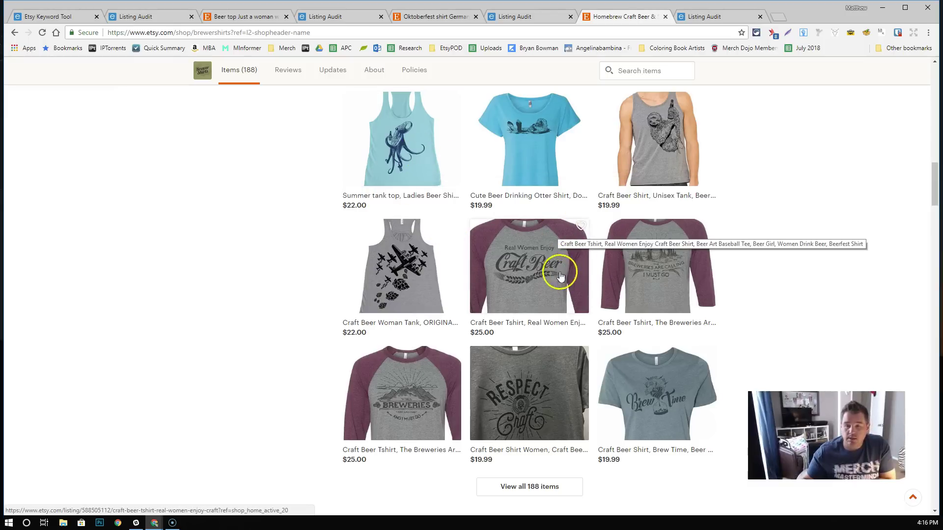
pyautogui.scroll(13, 481, 276)
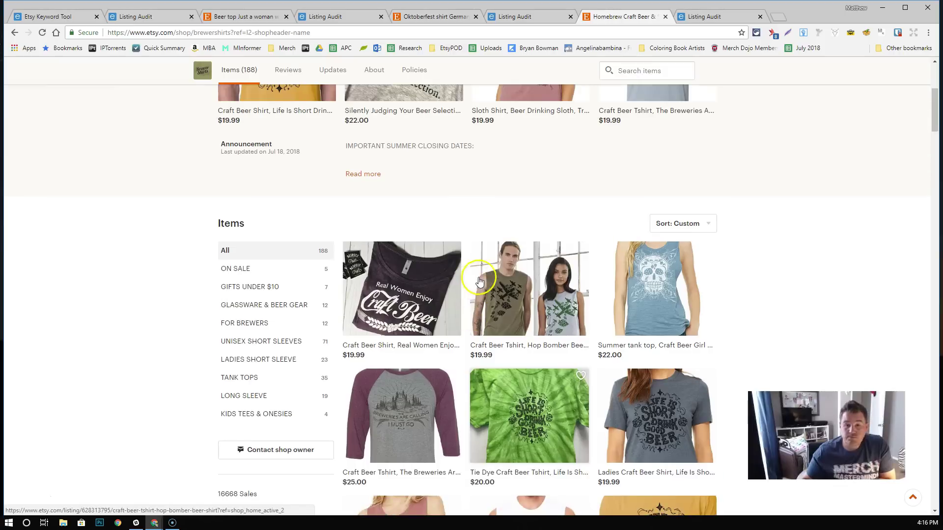
pyautogui.scroll(5, 358, 196)
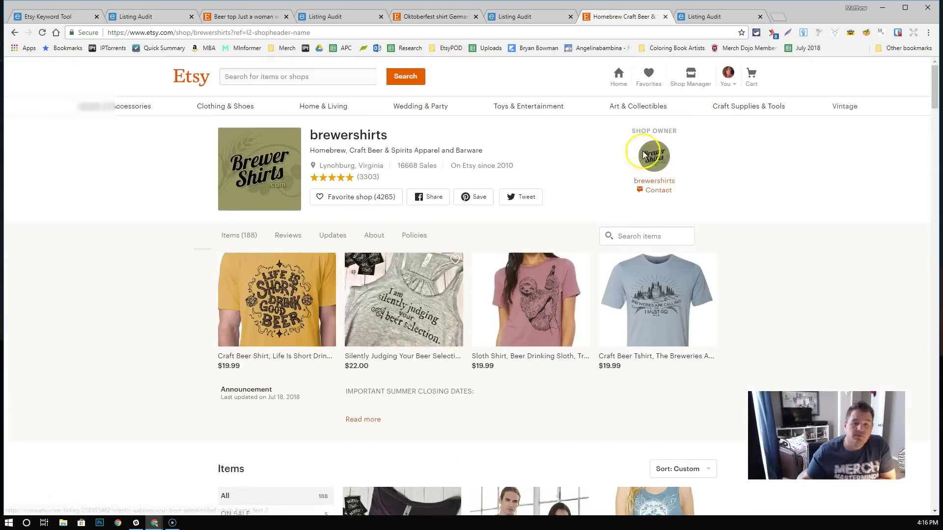
# Step: Show the Oktoberfest party shirt's audit: 88% visibility, SEO grade C, 9 total views
pyautogui.click(685, 18)
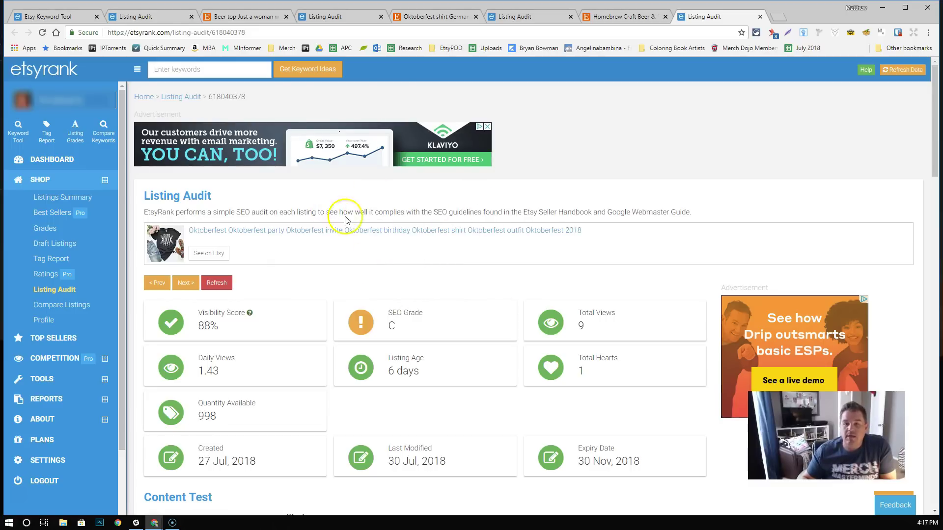
# Step: Open the OKTO BEER FEST party shirt's live Etsy page and close its audit tab
pyautogui.click(362, 229)
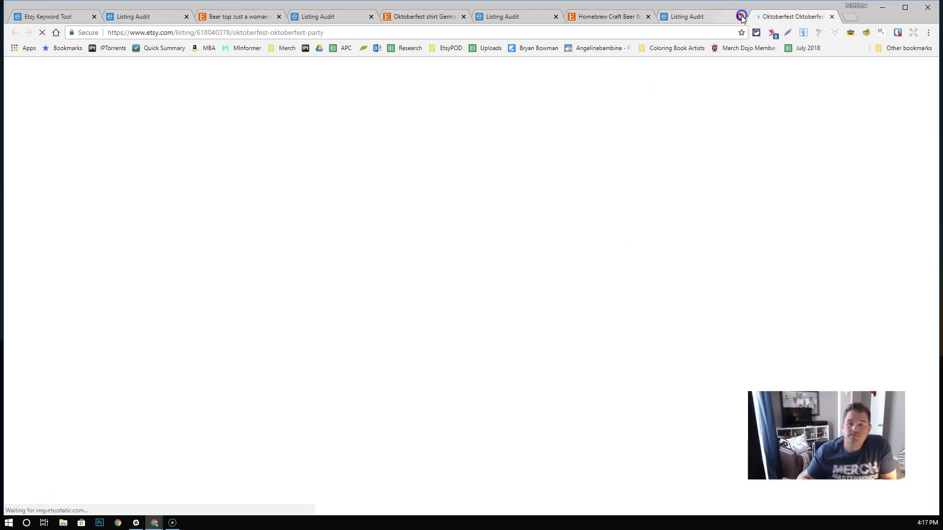
pyautogui.click(741, 17)
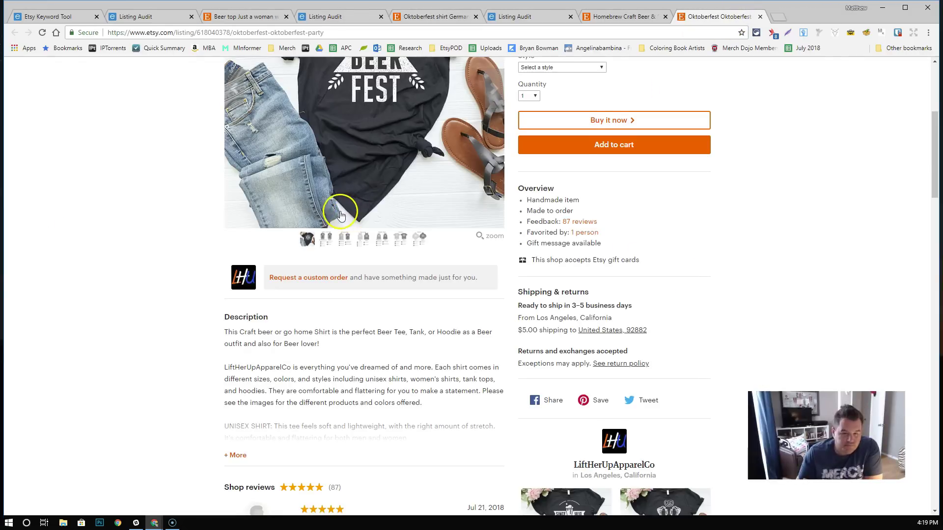
pyautogui.scroll(1, 340, 215)
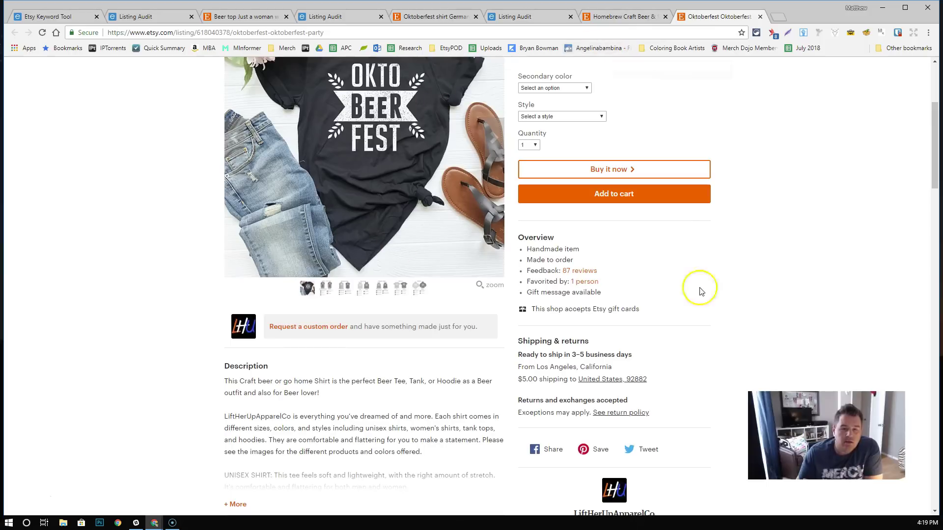
# Step: Go back to the oktoberfest shirt keyword results and scroll to the Top Listings table
pyautogui.click(55, 19)
pyautogui.scroll(7, 246, 201)
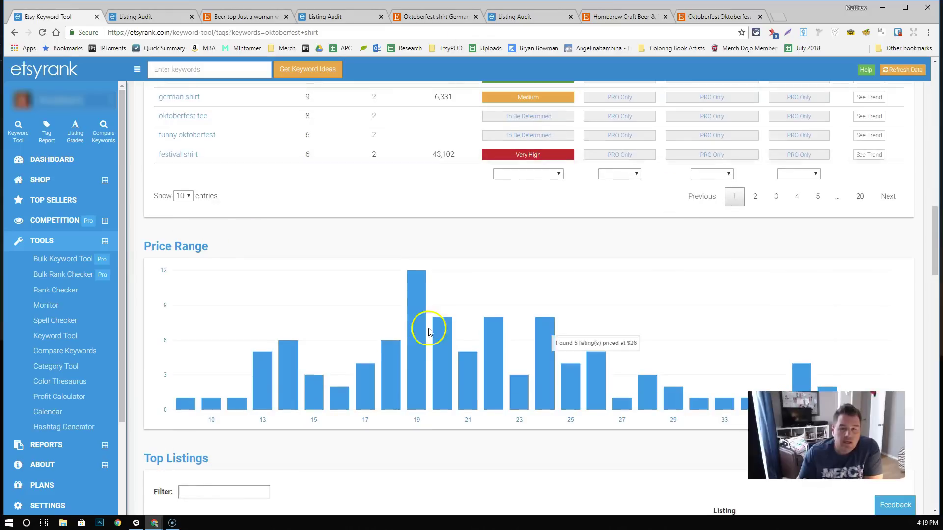
pyautogui.scroll(-4, 272, 351)
pyautogui.scroll(-9, 273, 361)
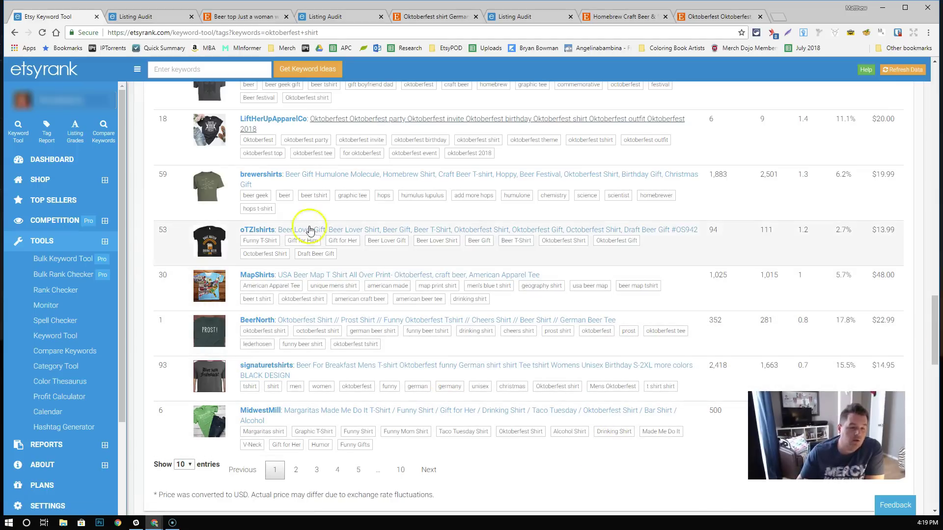
pyautogui.scroll(1, 280, 295)
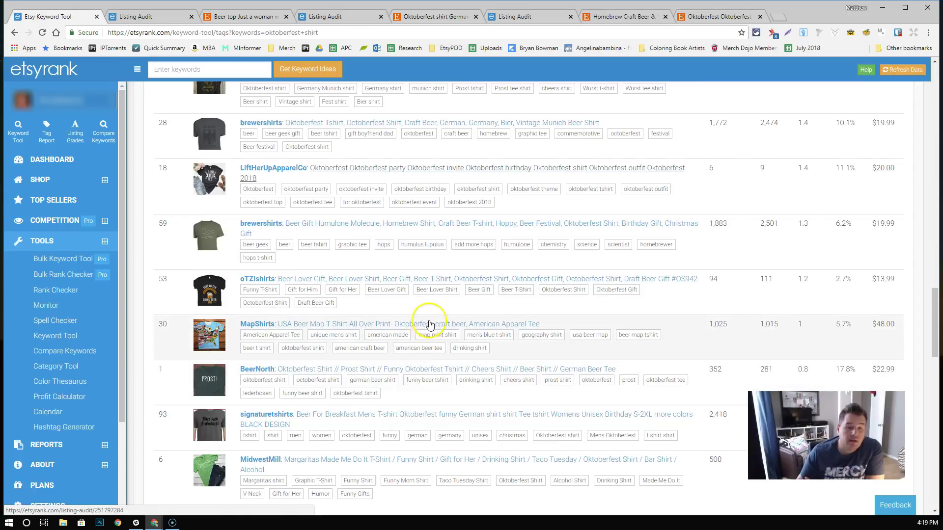
pyautogui.click(250, 19)
pyautogui.click(427, 18)
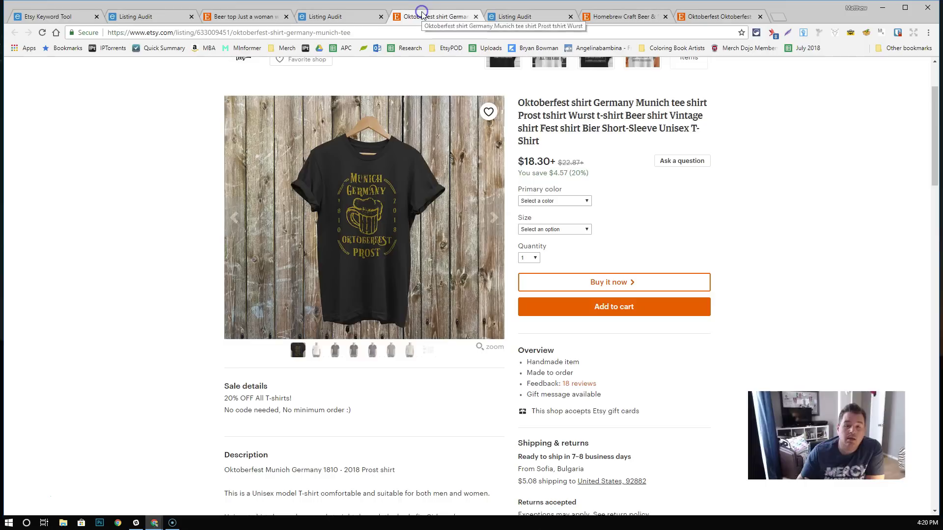
pyautogui.click(600, 16)
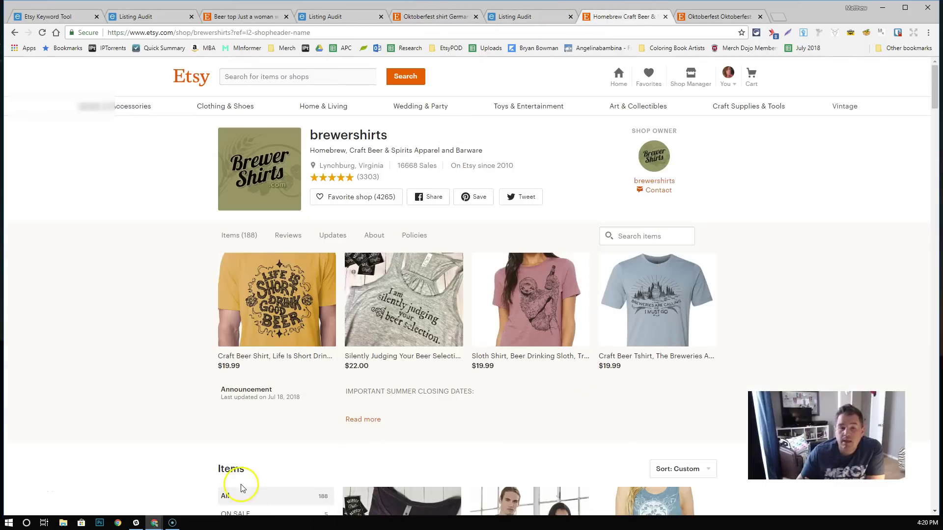
pyautogui.scroll(-3, 167, 407)
pyautogui.scroll(3, 169, 406)
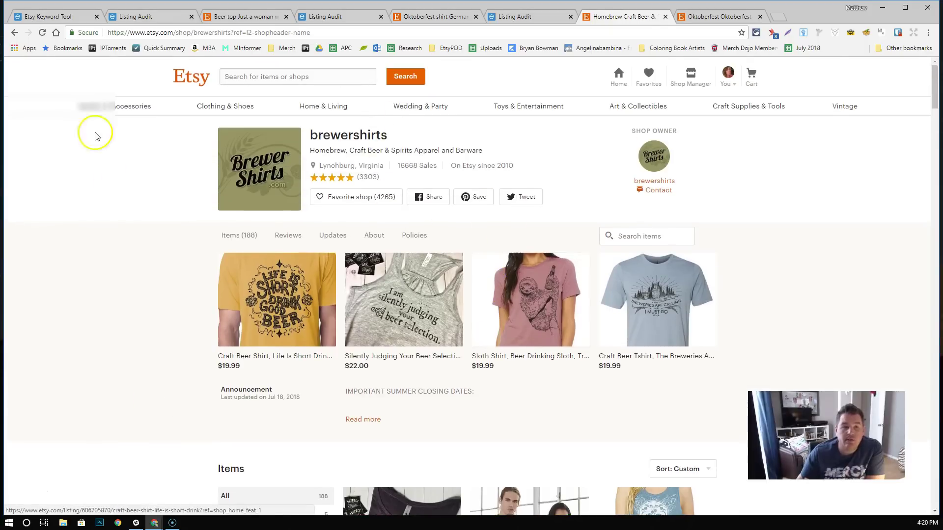
pyautogui.click(30, 18)
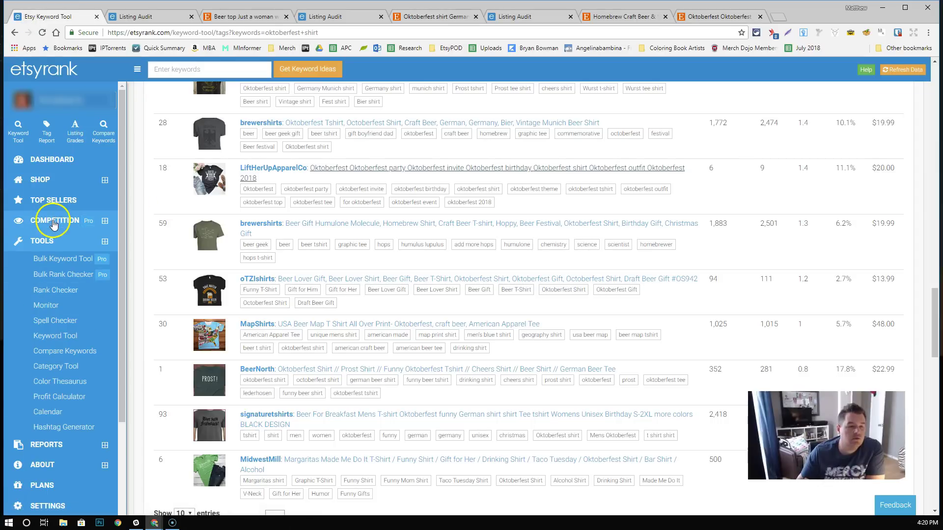
# Step: Look up brewershirts in Top Sellers: 16,668 sales, global rank 3,540, US rank 2,275
pyautogui.click(54, 201)
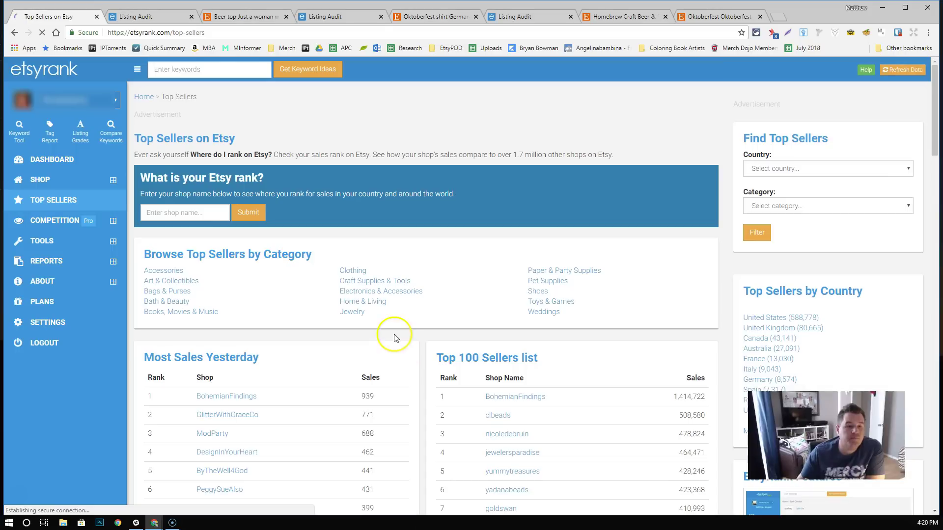
pyautogui.click(198, 212)
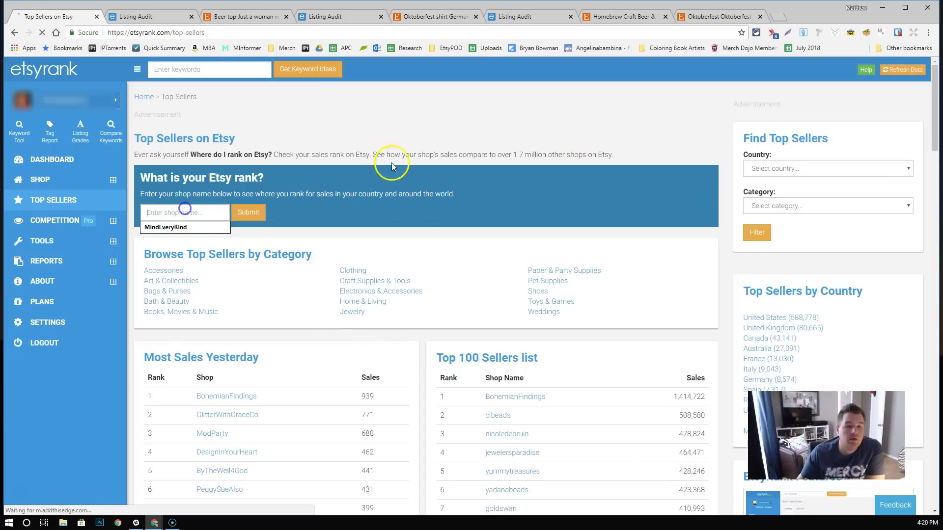
pyautogui.click(604, 18)
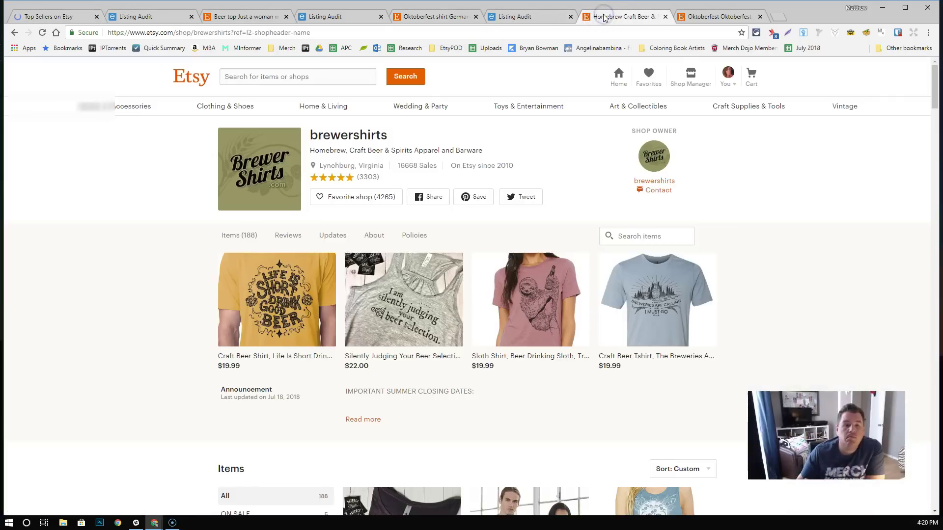
pyautogui.click(43, 17)
pyautogui.click(172, 264)
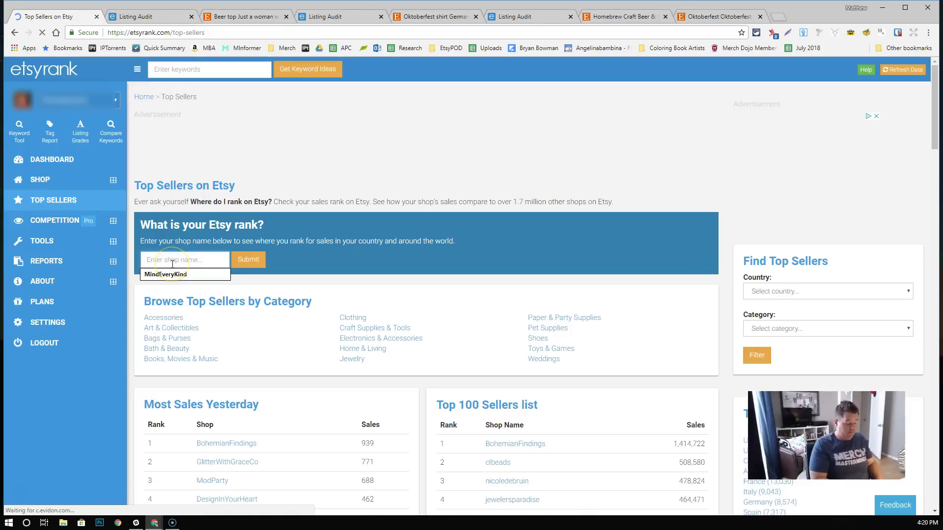
pyautogui.write('brewer')
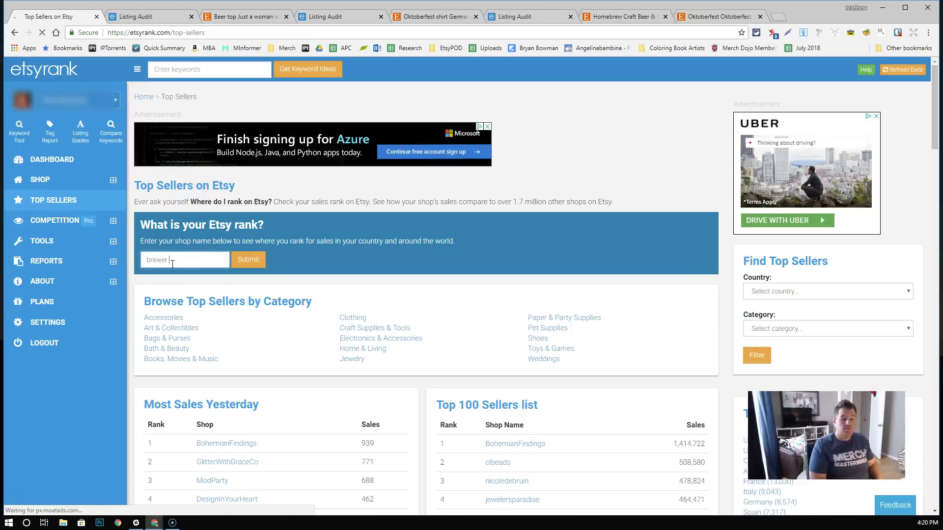
pyautogui.write('shirts')
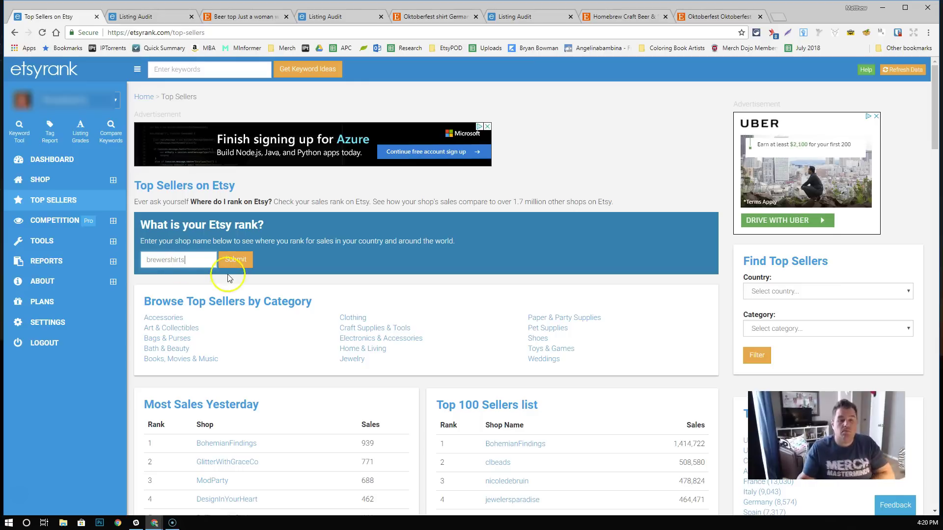
pyautogui.press('Return')
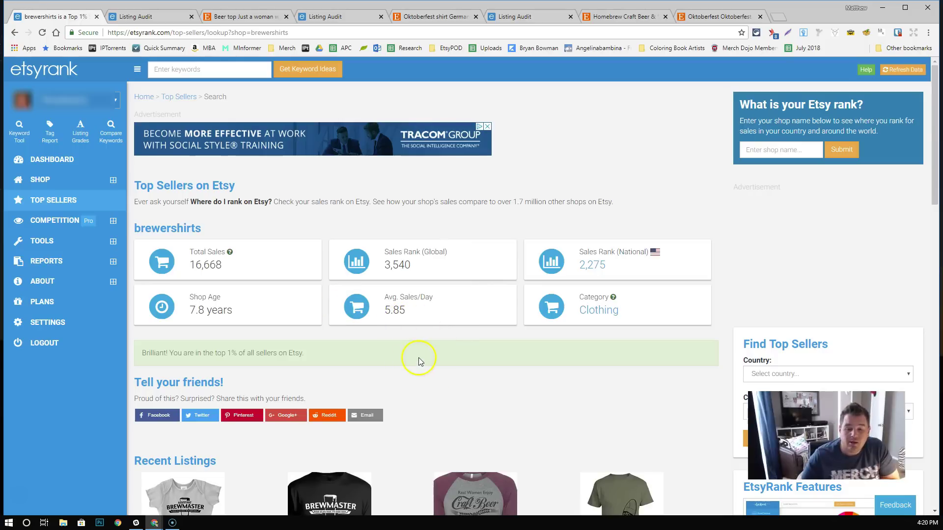
pyautogui.scroll(-5, 419, 357)
pyautogui.scroll(1, 415, 354)
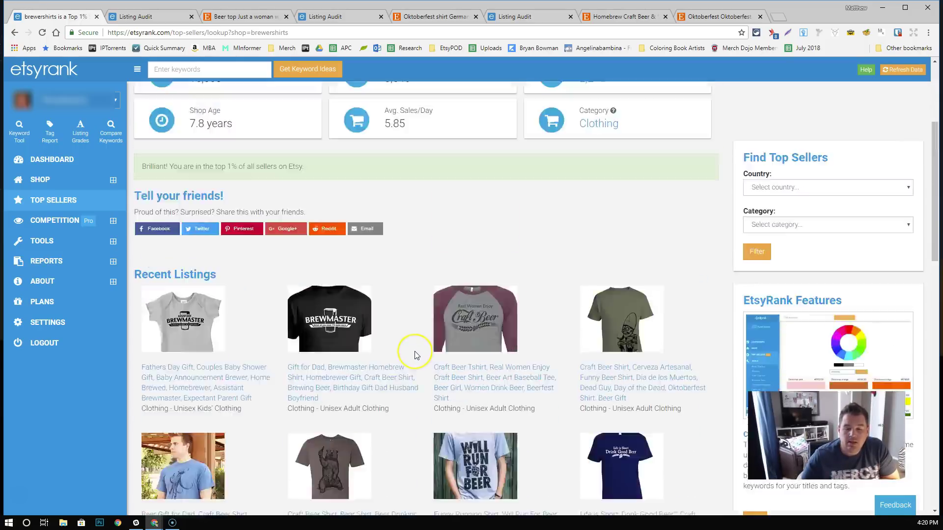
pyautogui.scroll(4, 414, 355)
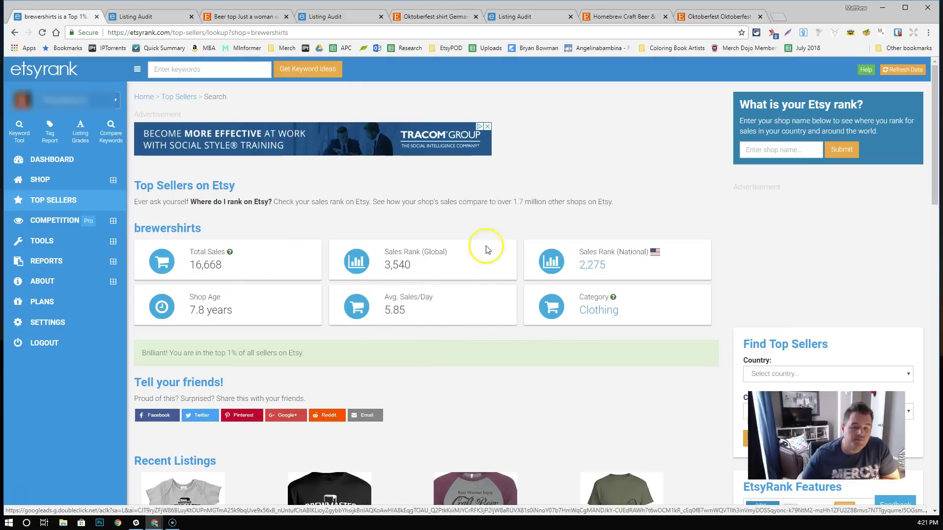
pyautogui.scroll(-4, 486, 250)
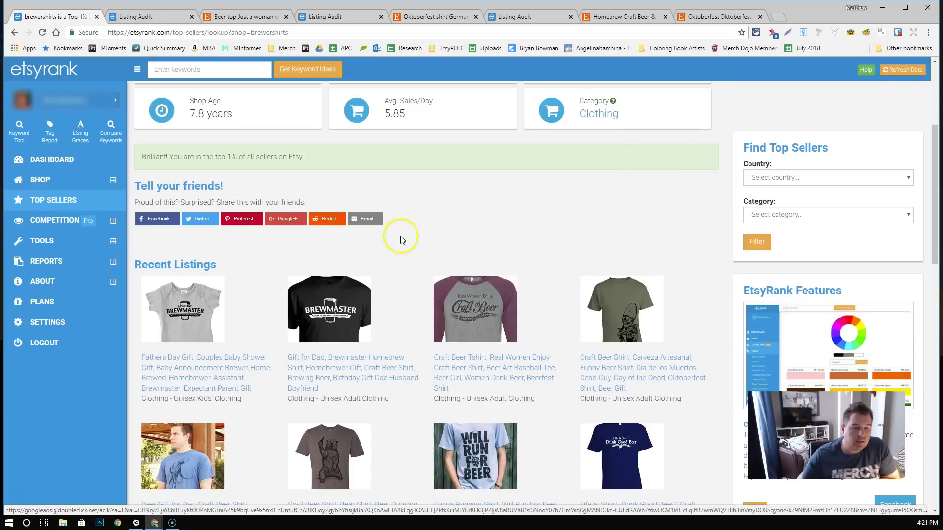
pyautogui.scroll(4, 446, 265)
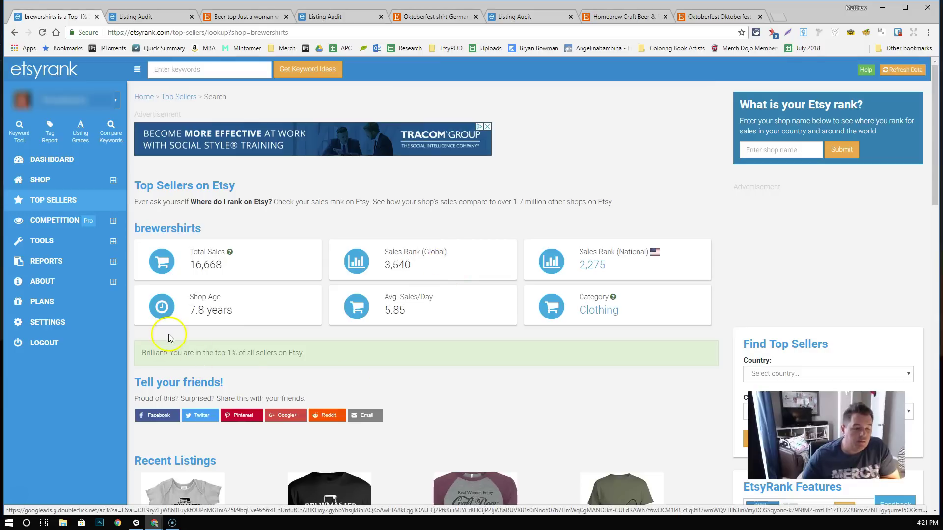